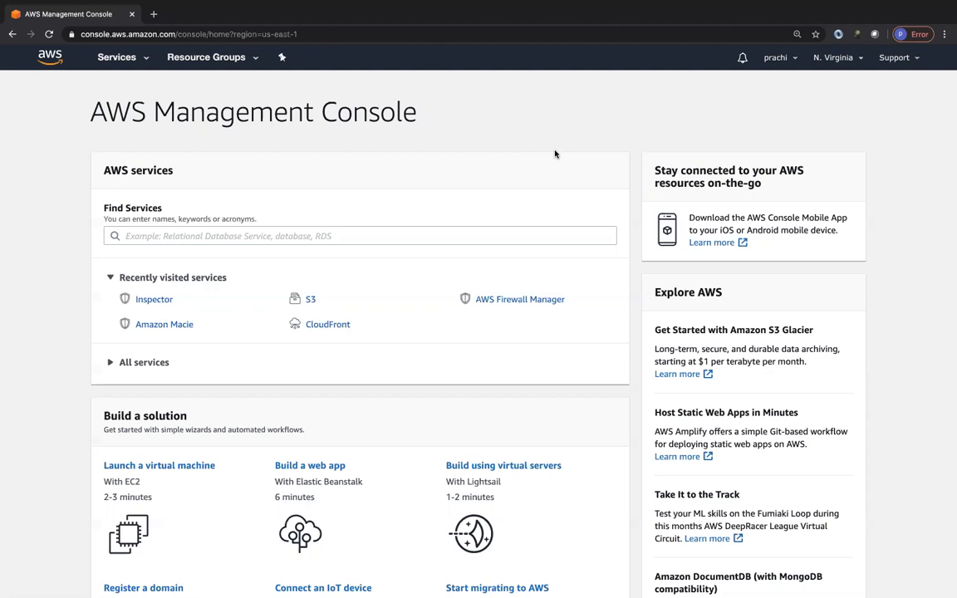
Step: Open the EC2 dashboard in a new browser tab and start launching a new instance
click(115, 56)
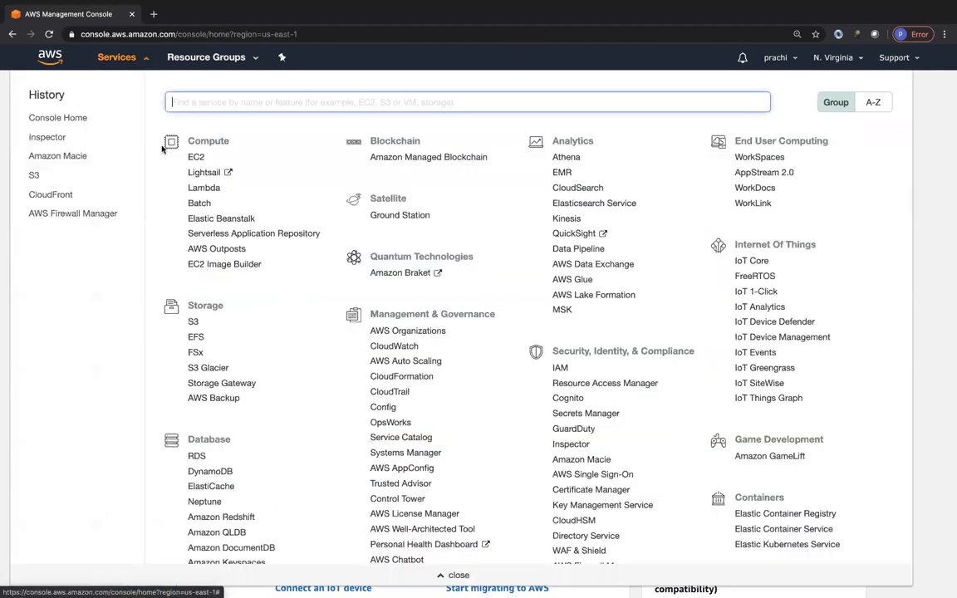
right_click(200, 158)
click(218, 165)
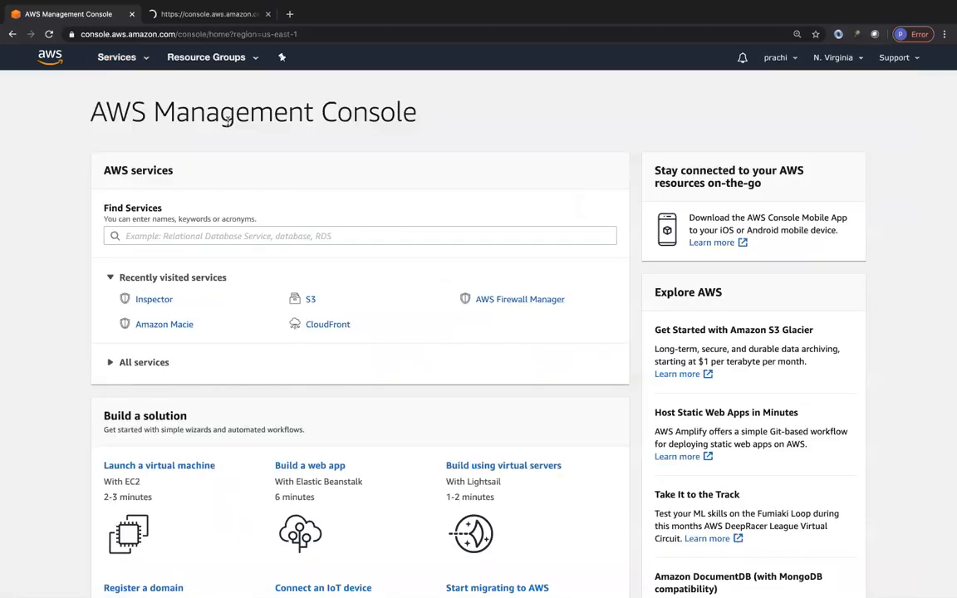
click(193, 17)
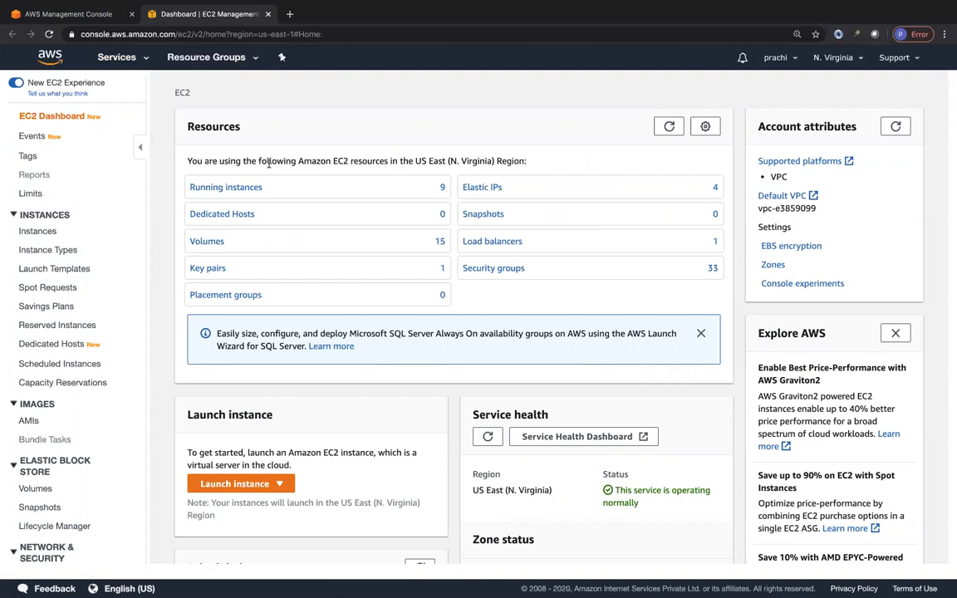
click(259, 489)
click(220, 503)
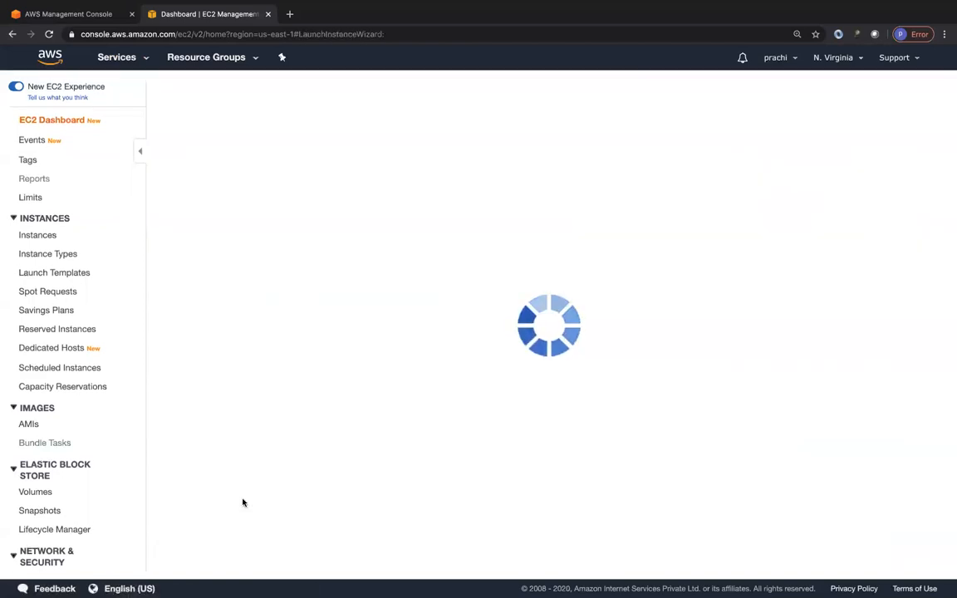
Step: Search the machine images for inspector and choose the AWS Marketplace image Amazon Linux 2 AMI with Amazon Inspector Agent
click(108, 177)
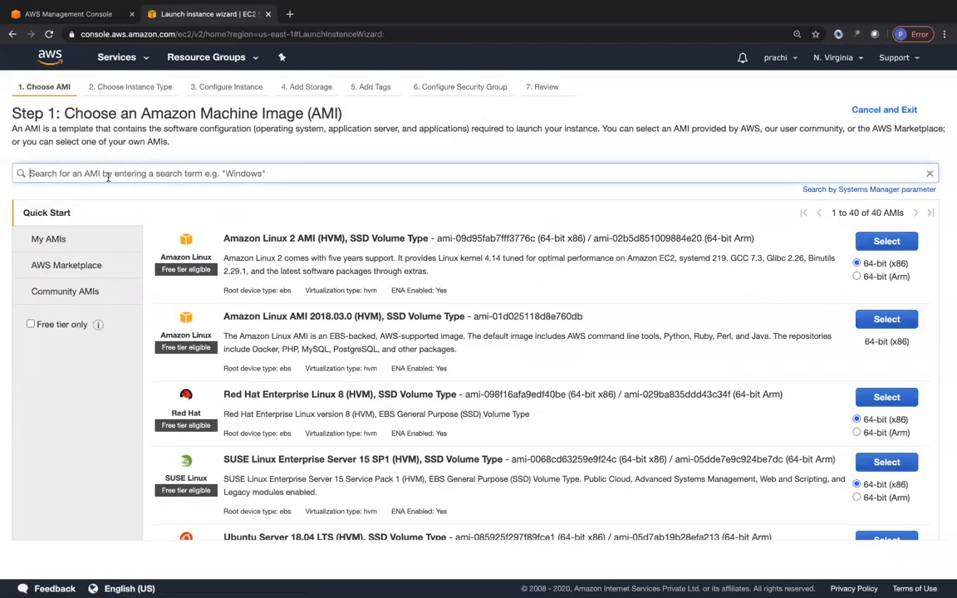
text(amazon inspector)
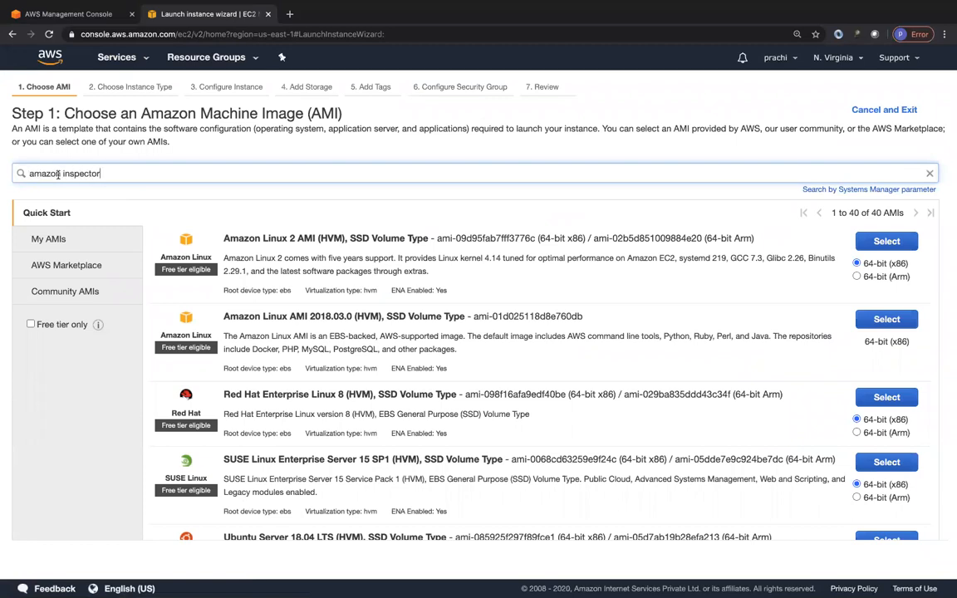
double_click(58, 174)
key(BackSpace)
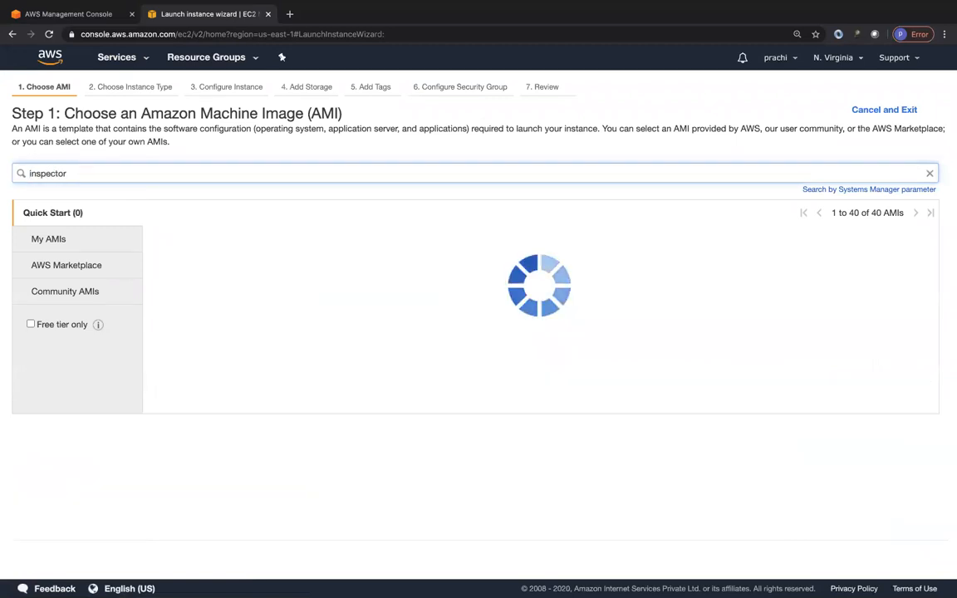
click(70, 269)
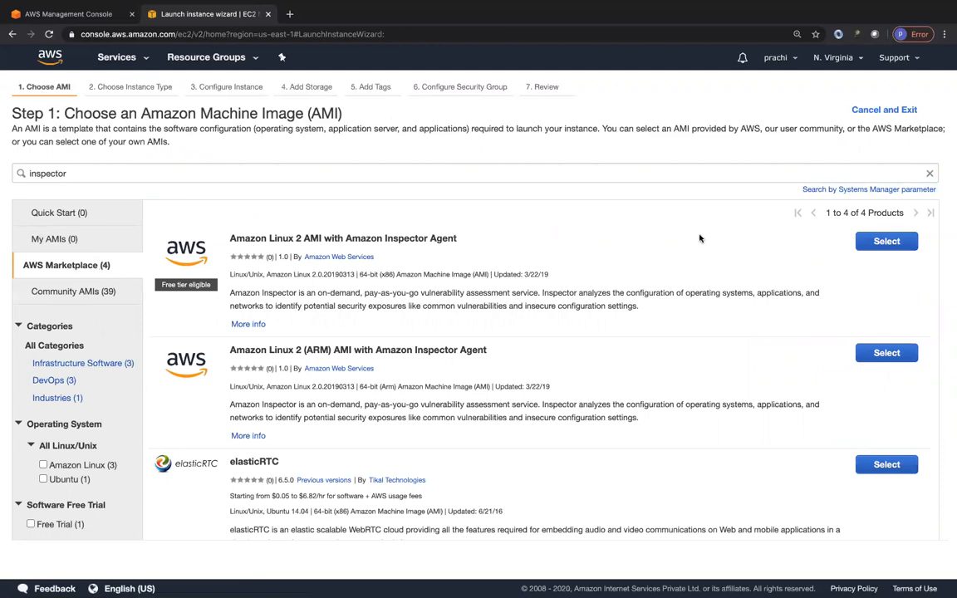
click(901, 242)
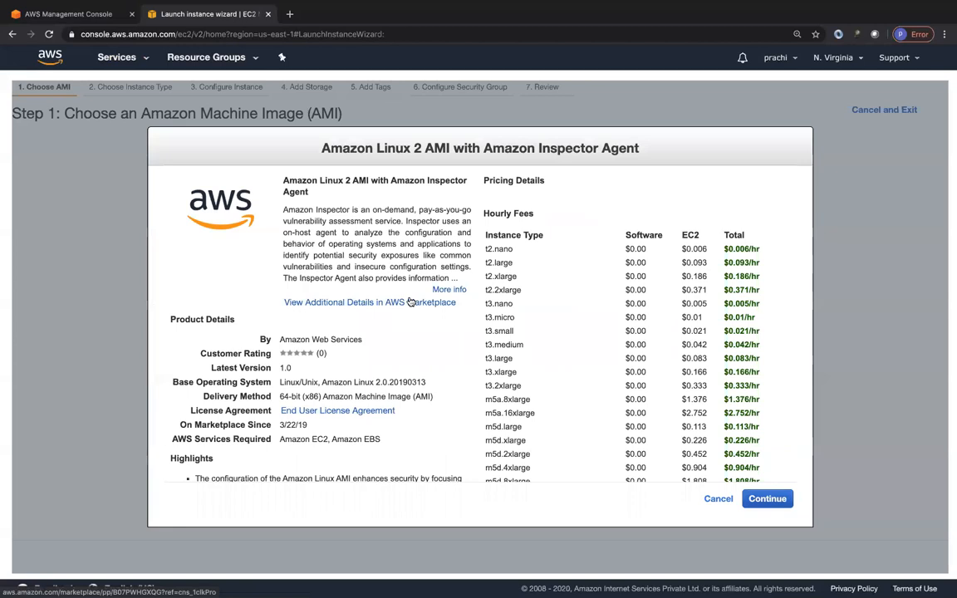
click(766, 498)
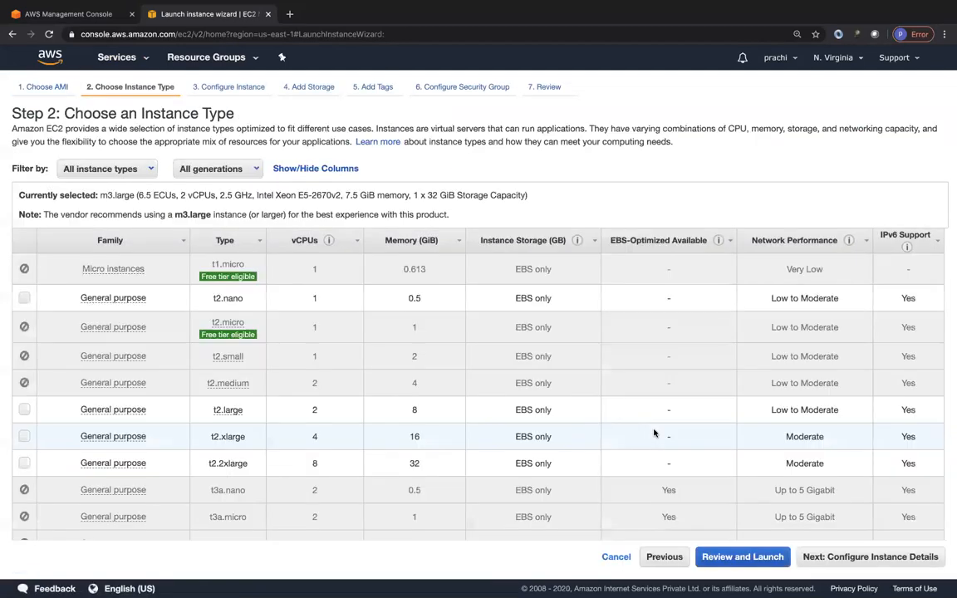
Step: Choose the t2.nano instance type and accept the default instance details and storage settings
click(24, 298)
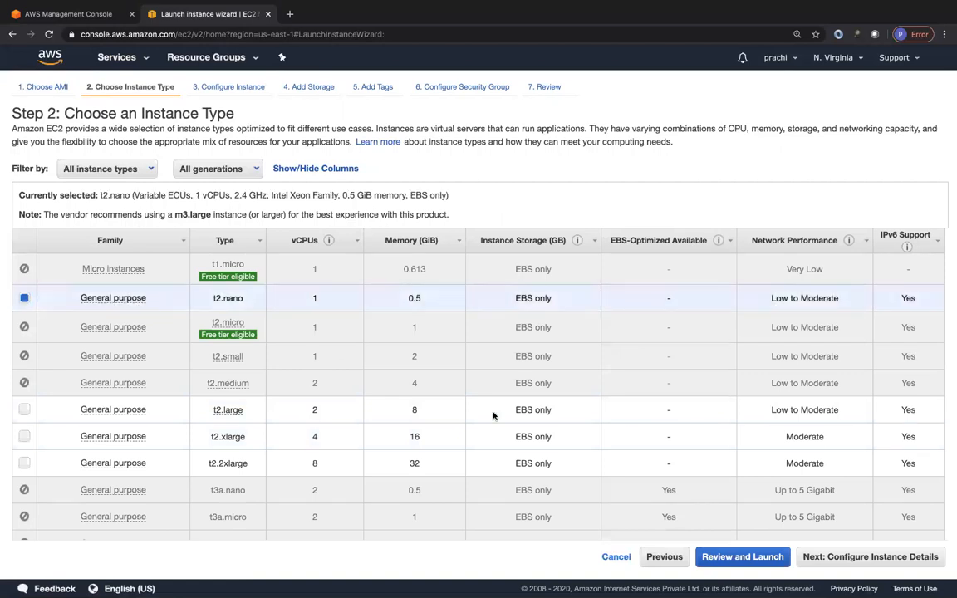
click(872, 557)
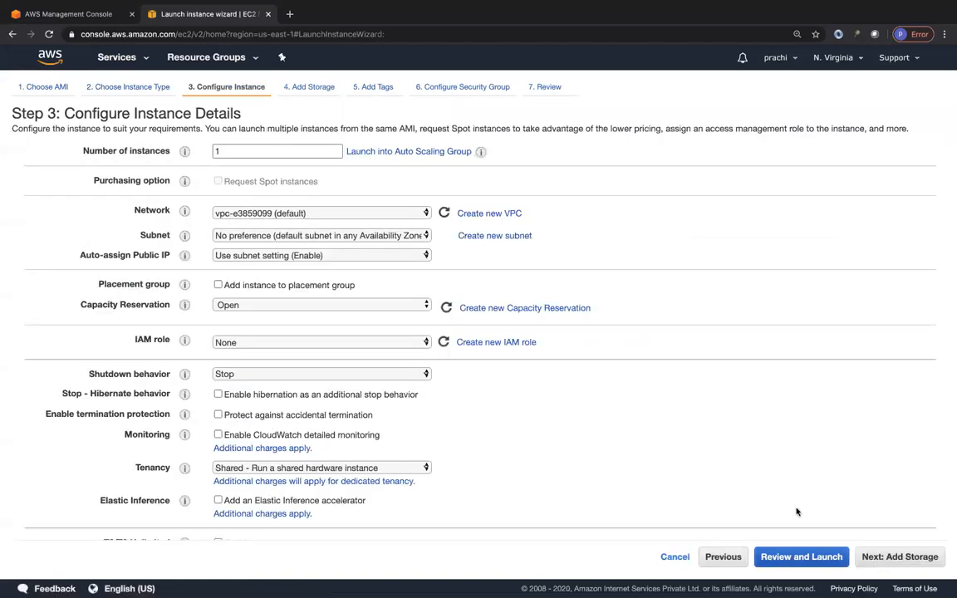
click(902, 558)
click(914, 561)
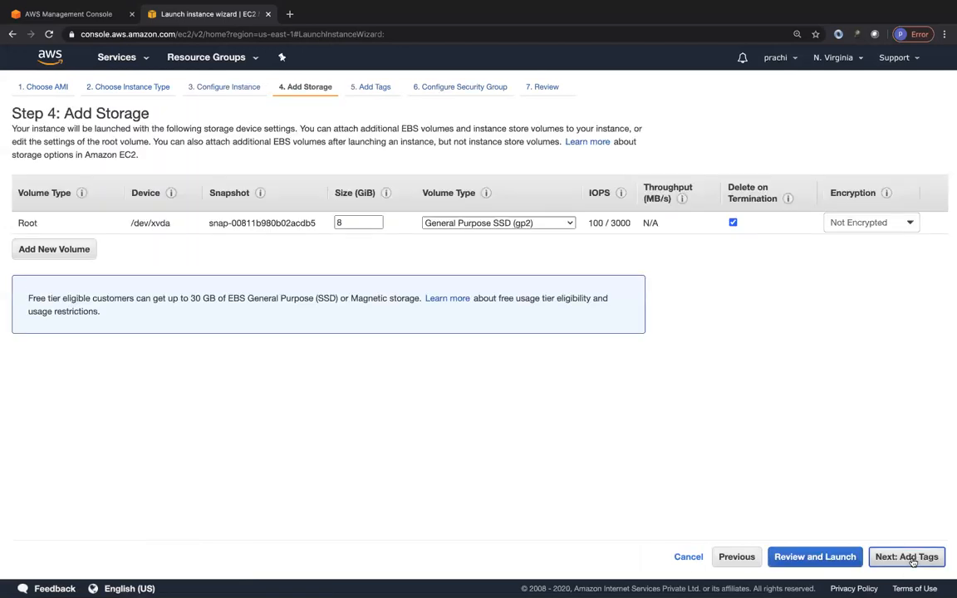
Step: Add a Name tag with the value inspector-ec2-instance and continue to the security group configuration
click(494, 239)
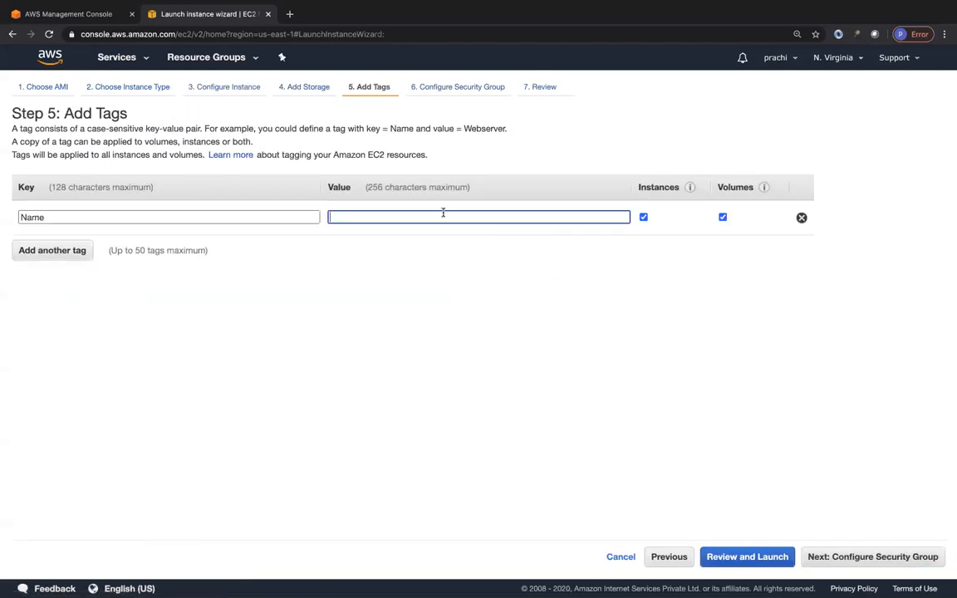
text(inspector)
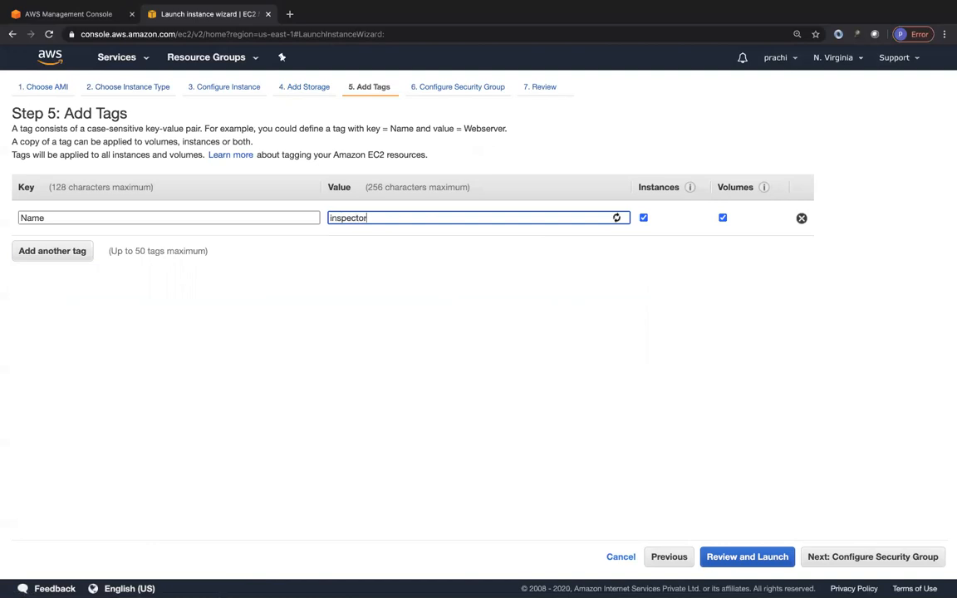
text(-ec2-instance)
click(876, 558)
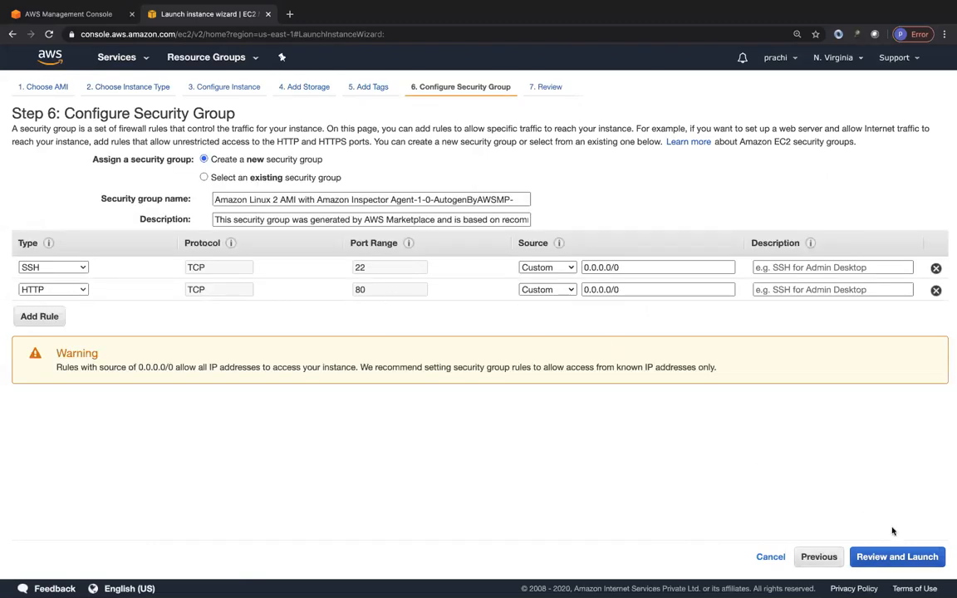
Step: Accept the default new security group and launch the instance with the existing key pair, acknowledging access to its private key file
click(894, 558)
click(922, 557)
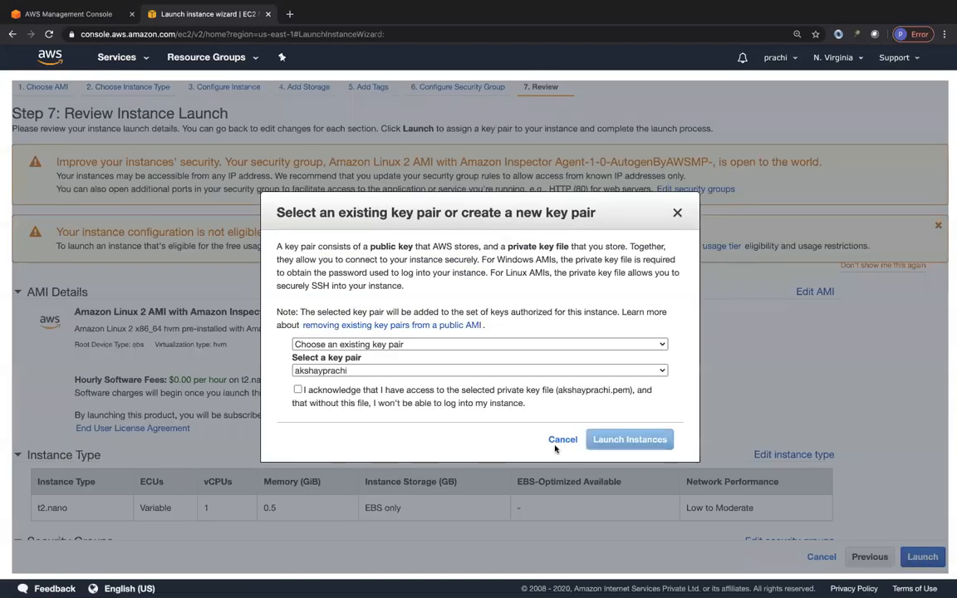
click(352, 392)
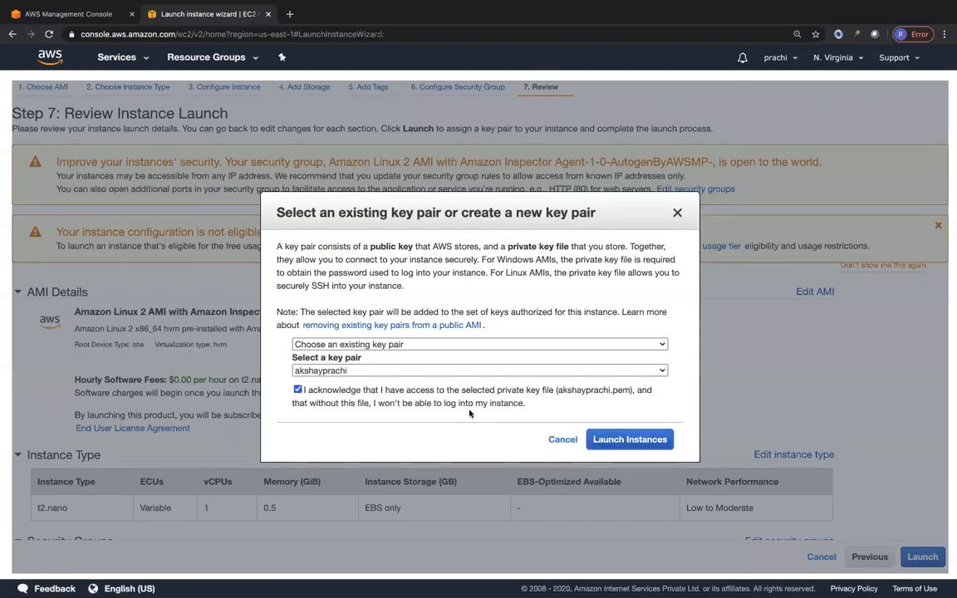
click(645, 449)
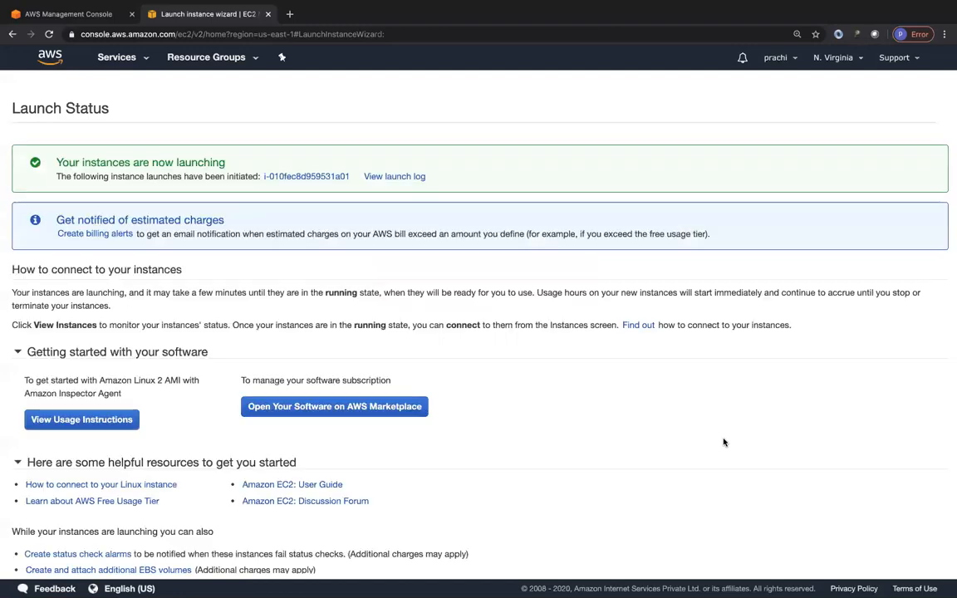
Step: Open the EC2 instances list and filter it by inspector-ec2-instance
scroll(577, 401, down, 2)
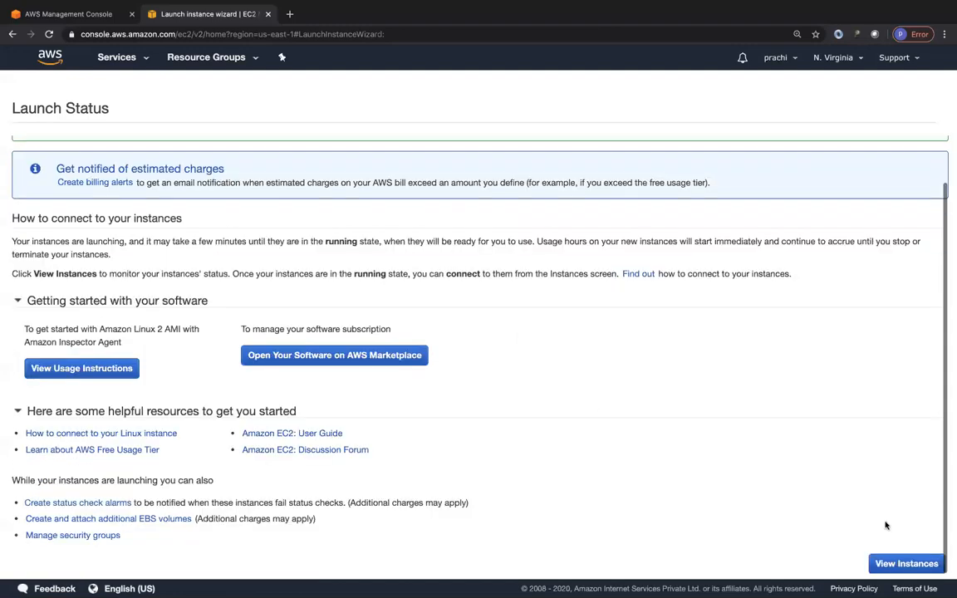
click(907, 564)
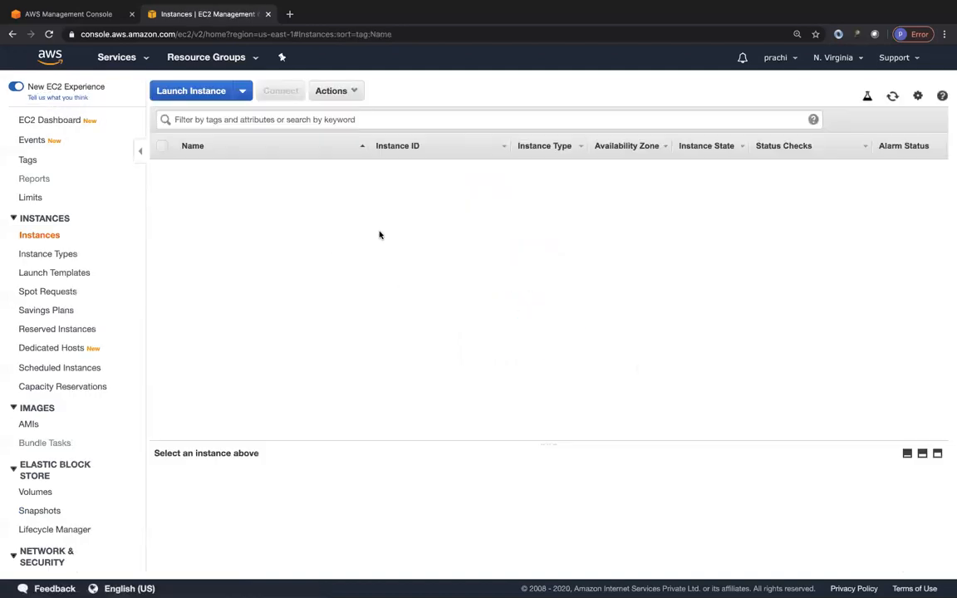
click(354, 236)
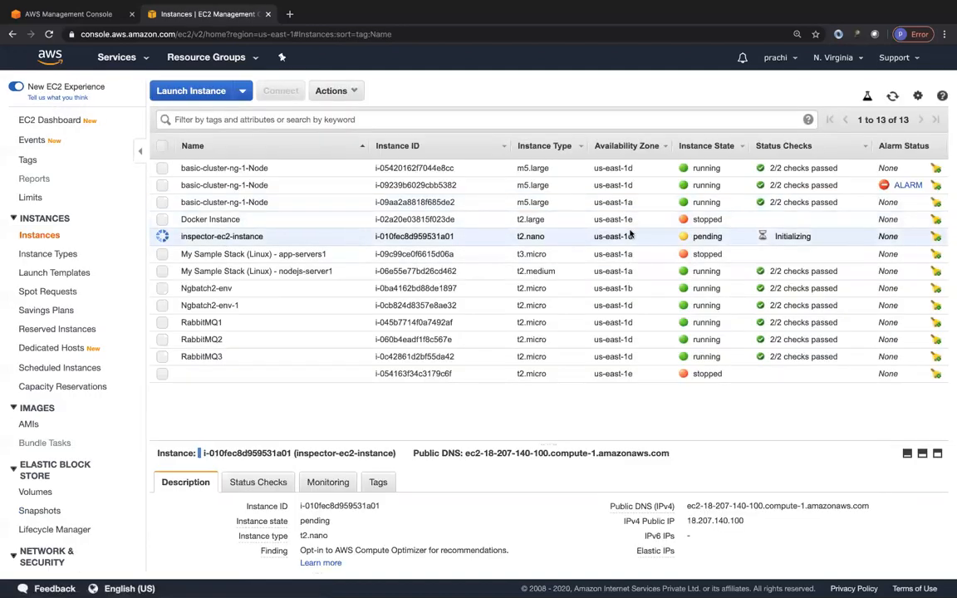
click(216, 119)
text(inspector-ec2-instance)
key(Return)
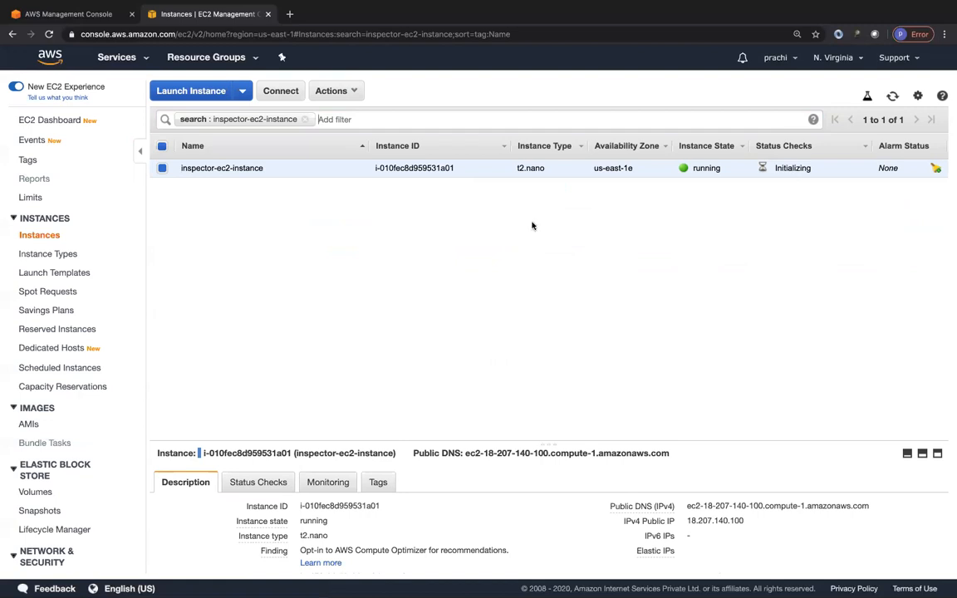
Step: Open Amazon Inspector from the console home page, check its available regions and start the assessment setup
click(84, 11)
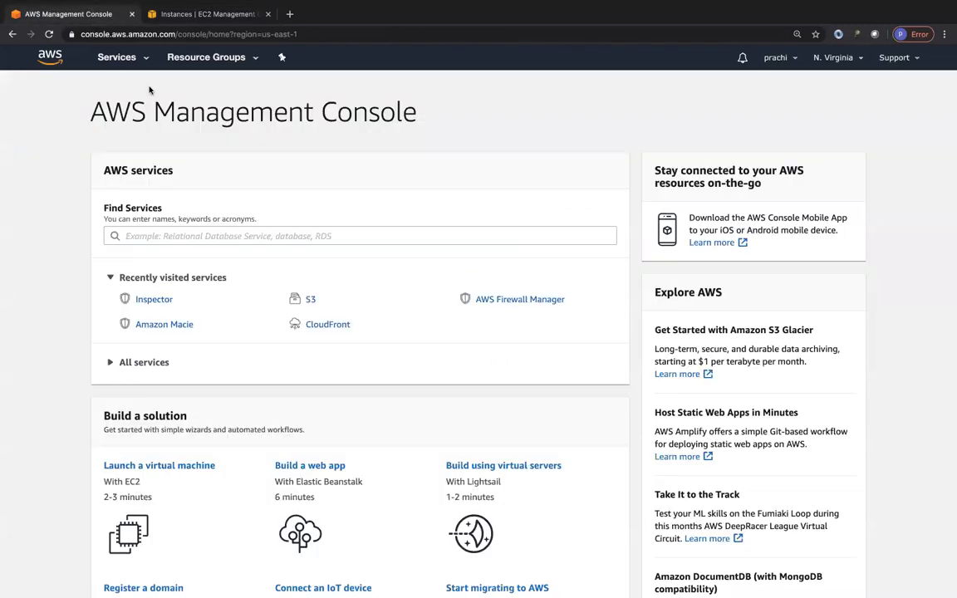
click(156, 300)
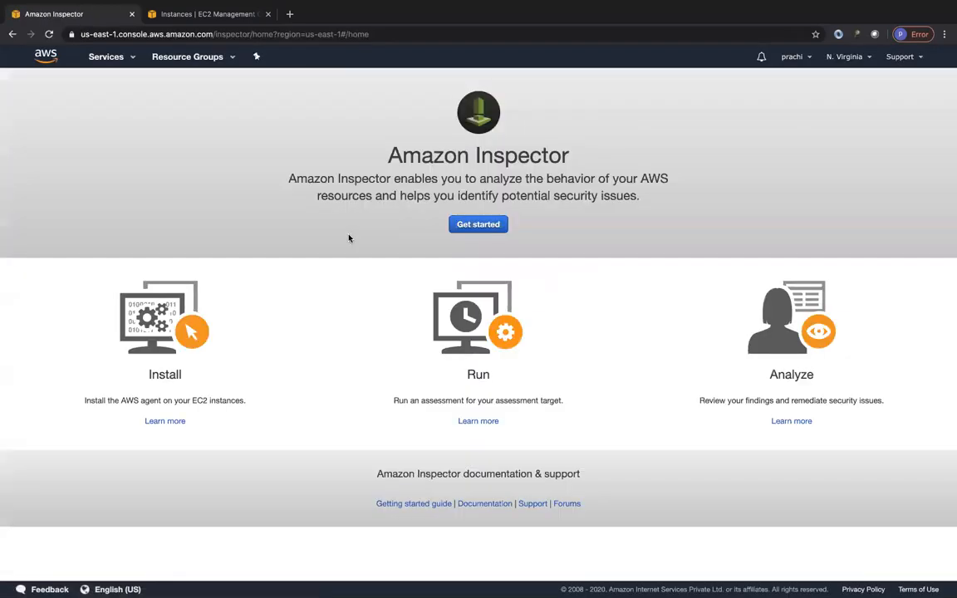
click(855, 61)
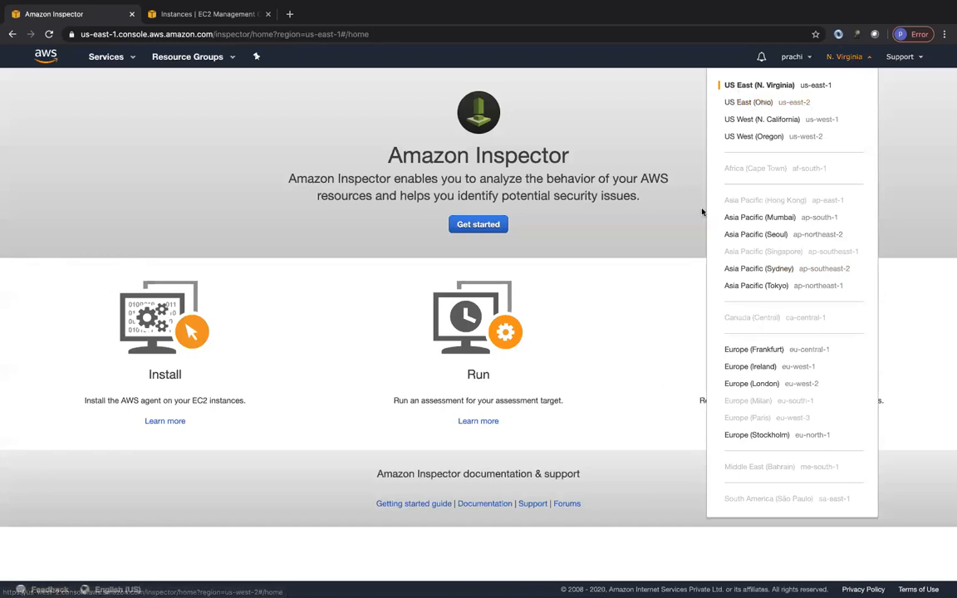
click(666, 255)
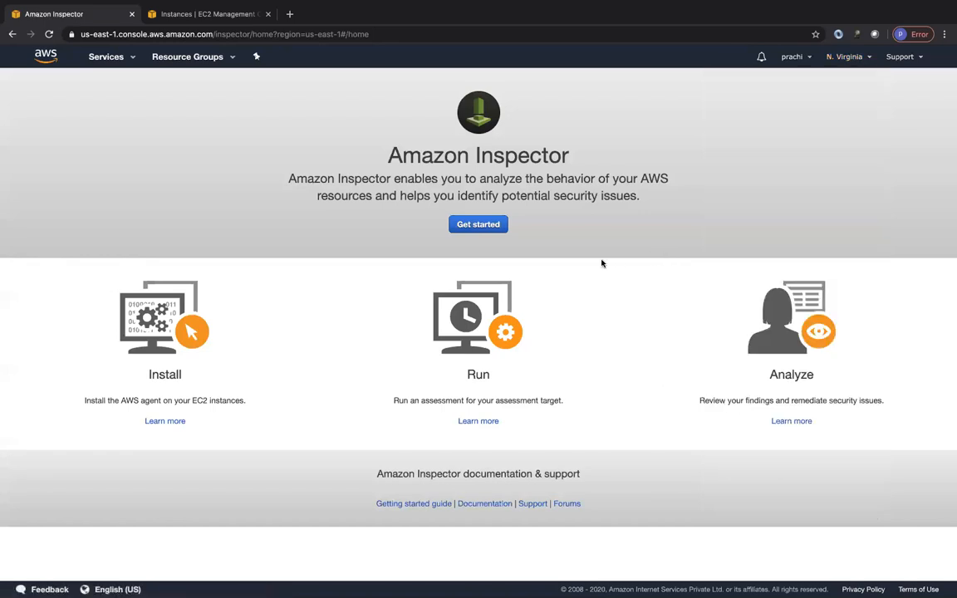
click(476, 224)
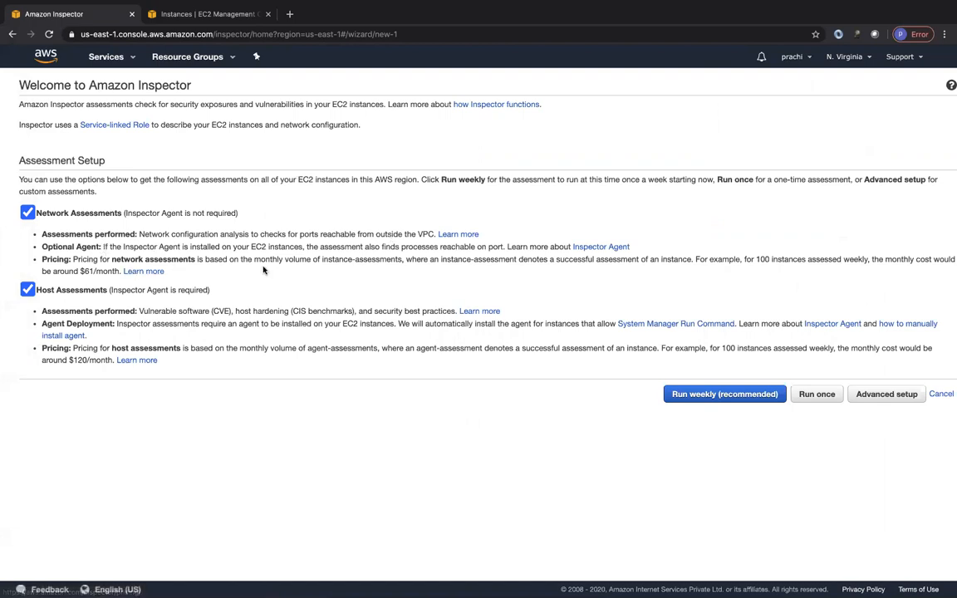
Step: Review the network assessment pricing example and read the documentation on service-linked roles for Amazon Inspector
drag(750, 259, 865, 264)
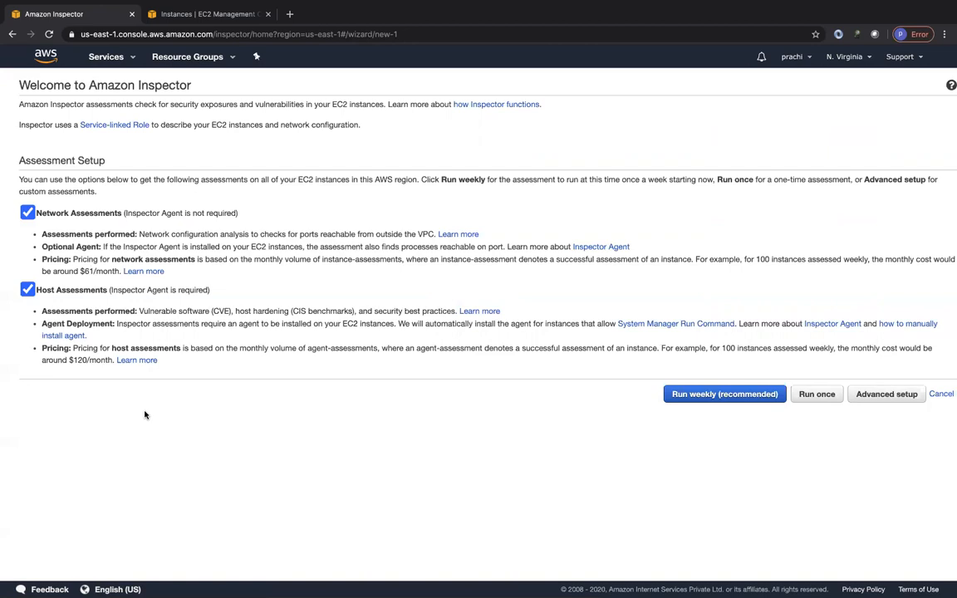
click(116, 124)
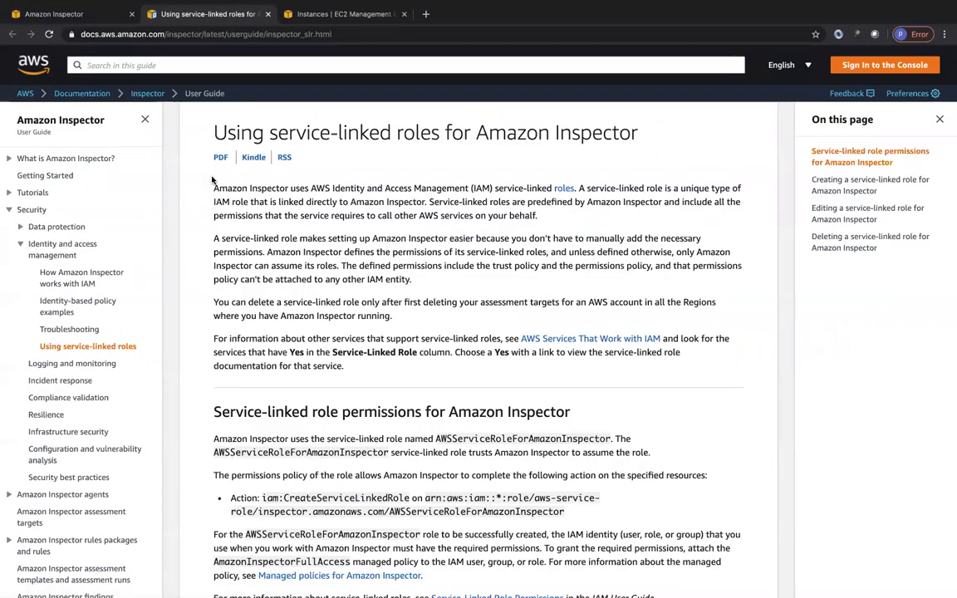
scroll(335, 308, down, 7)
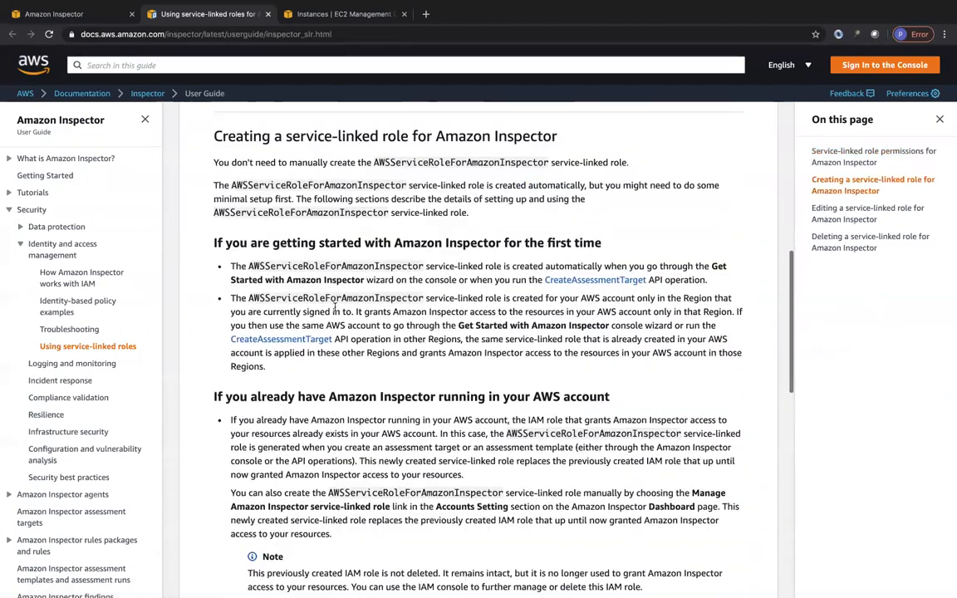
scroll(335, 307, down, 6)
scroll(335, 307, up, 7)
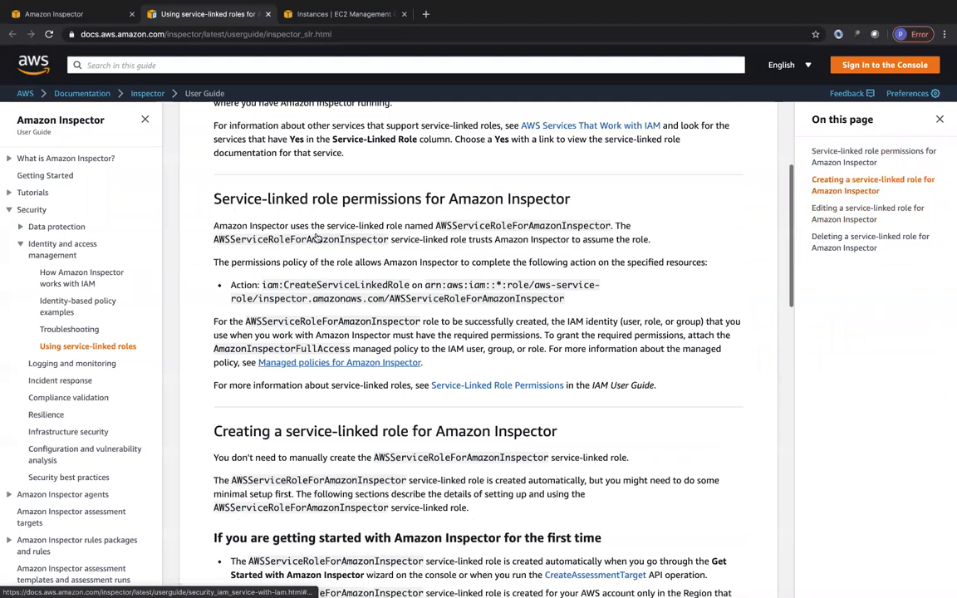
scroll(316, 238, up, 3)
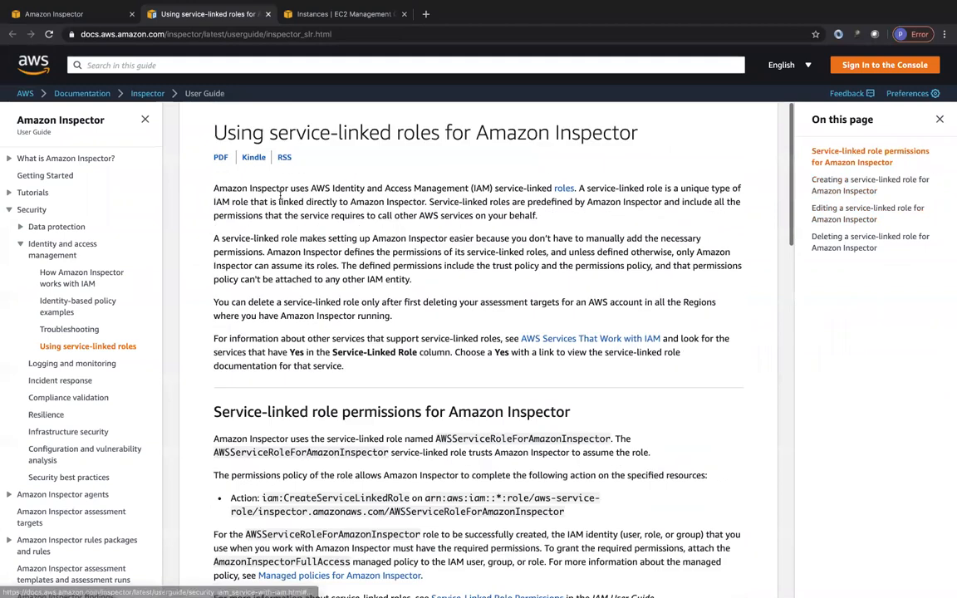
Step: Return to Amazon Inspector and run the network and host assessments once, confirming the run and closing the setup
click(100, 14)
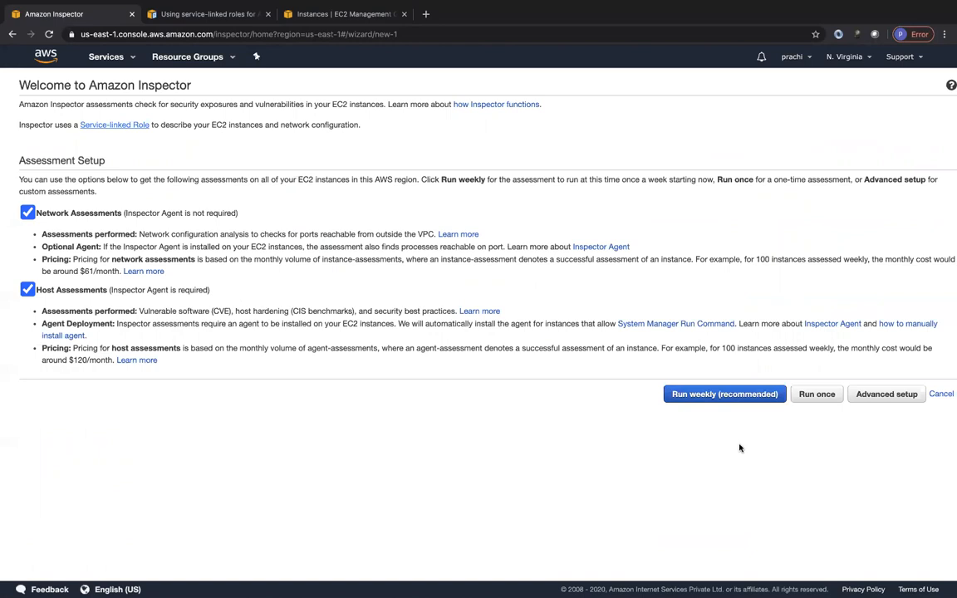
click(816, 394)
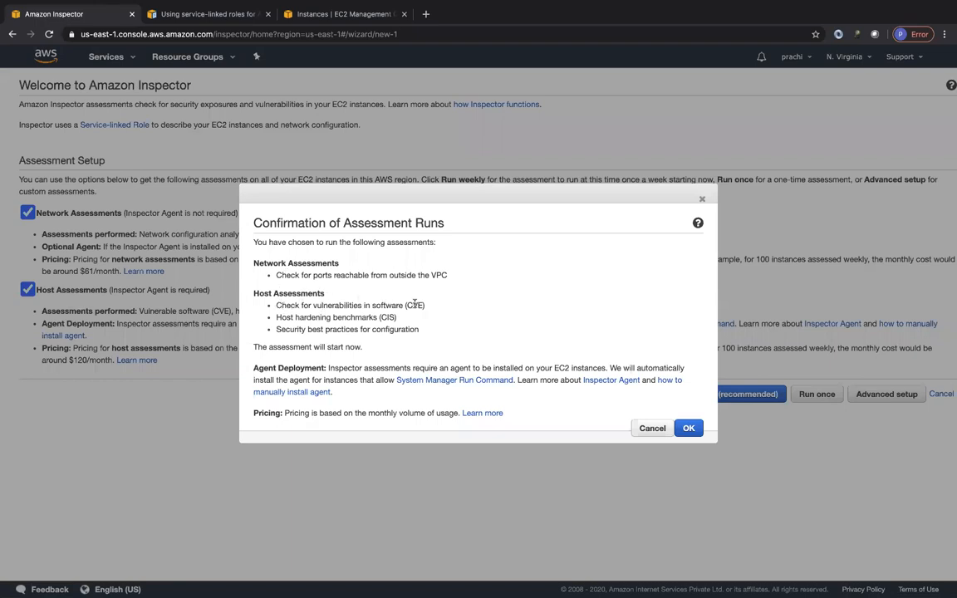
drag(327, 320, 396, 318)
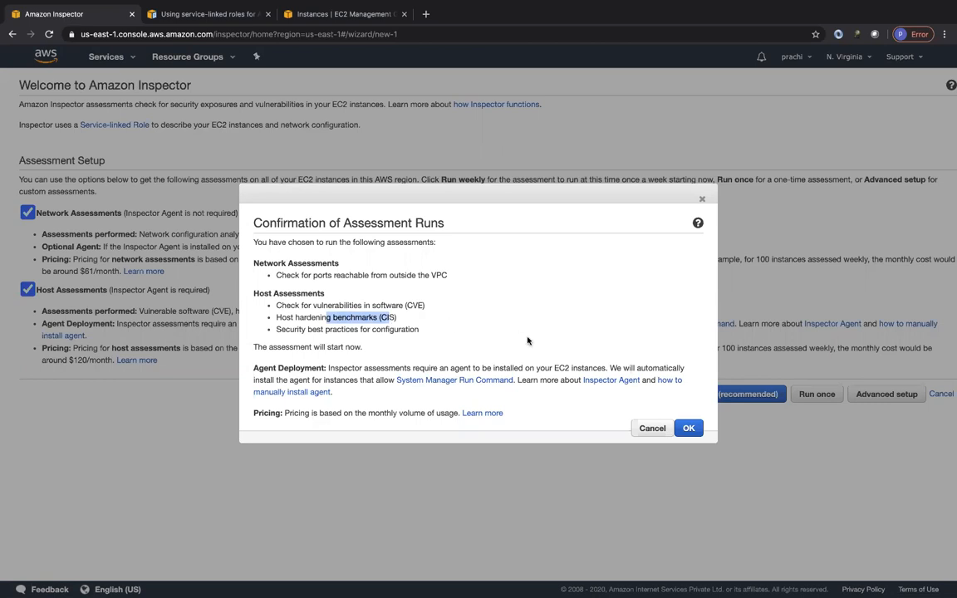
drag(268, 368, 309, 368)
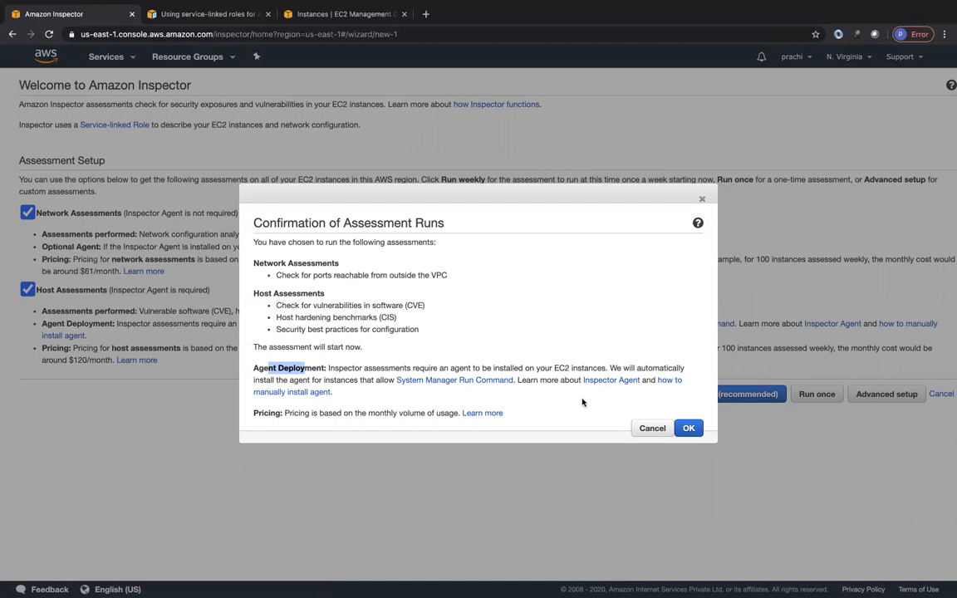
click(687, 428)
click(817, 395)
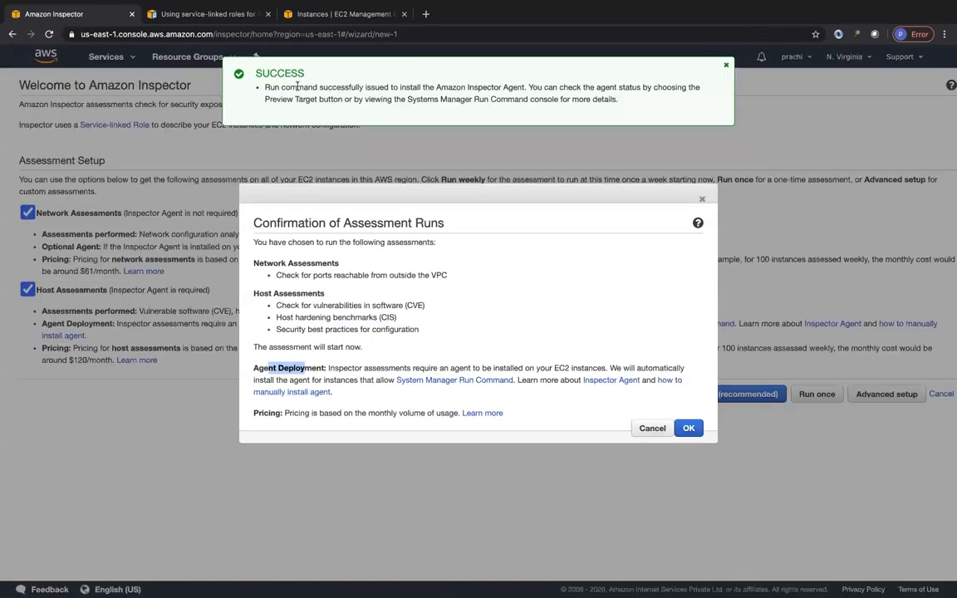
click(700, 200)
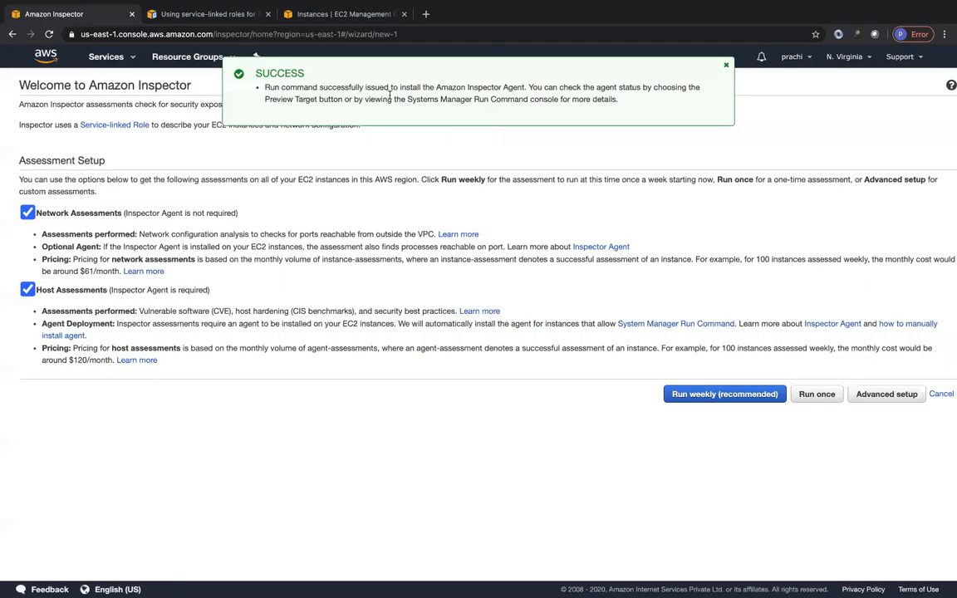
click(940, 393)
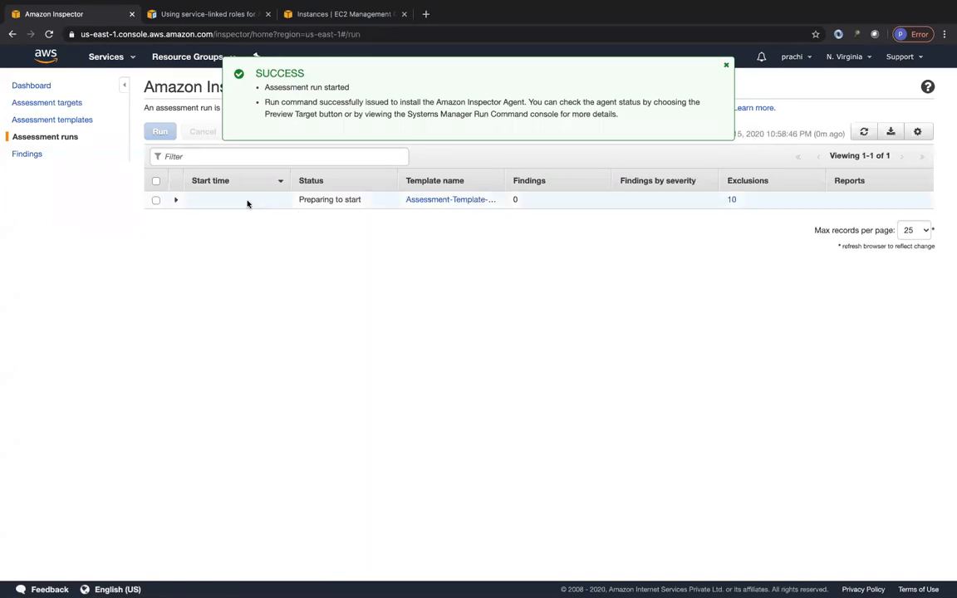
Step: Review the details of the assessment run and of Assessment-Template-Default-All-Rules, including a preview of the template's exclusions
click(176, 201)
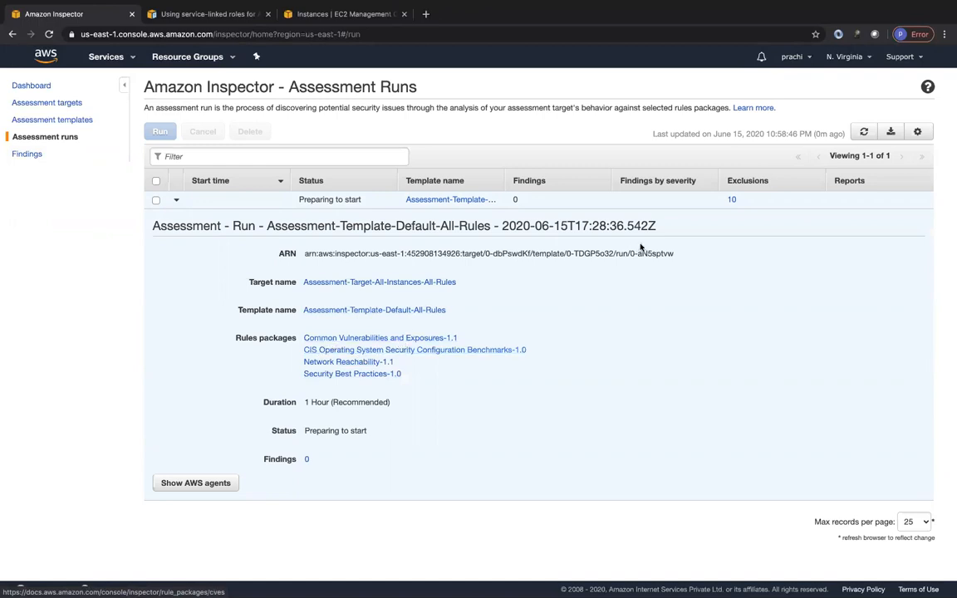
click(46, 120)
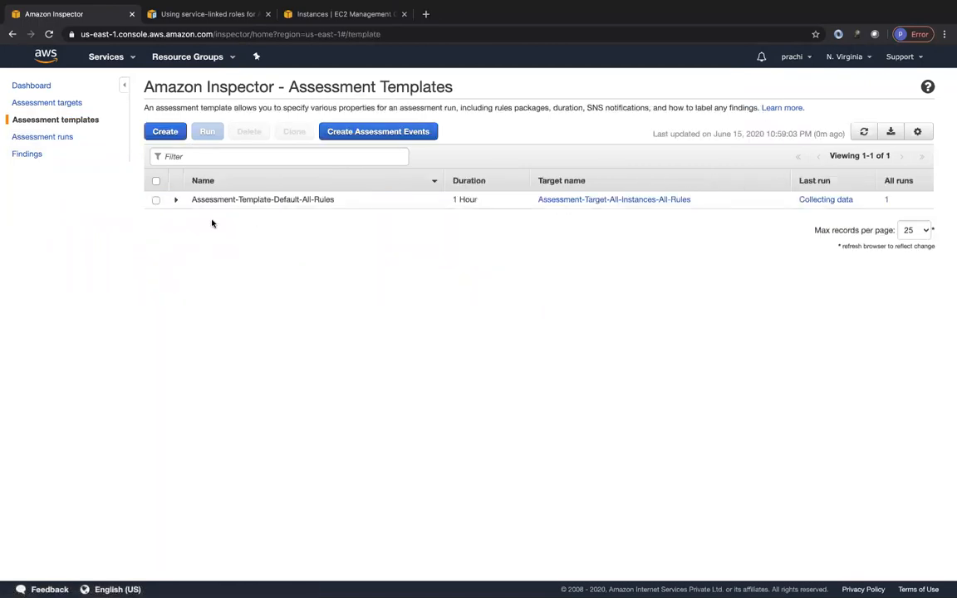
click(176, 201)
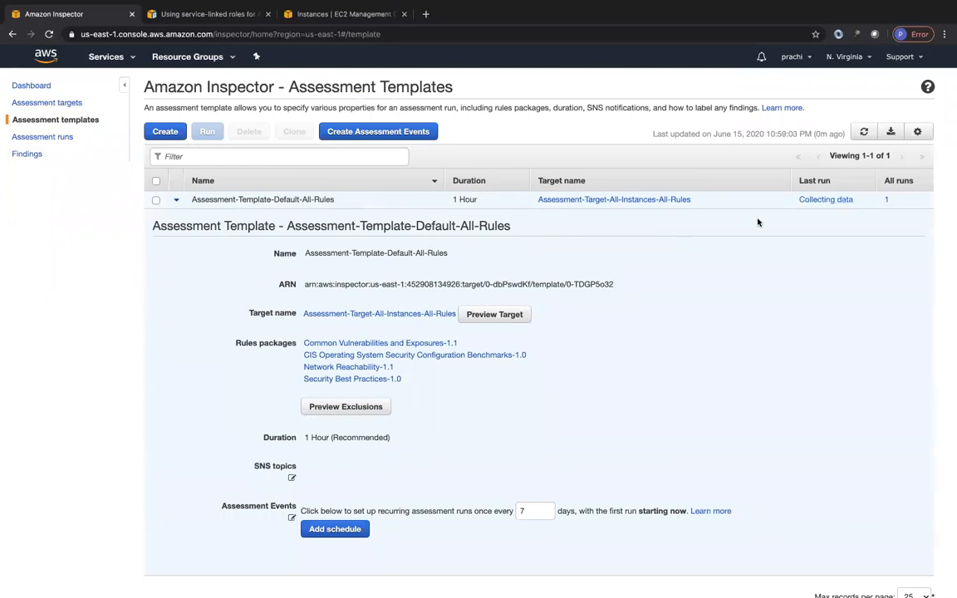
click(348, 406)
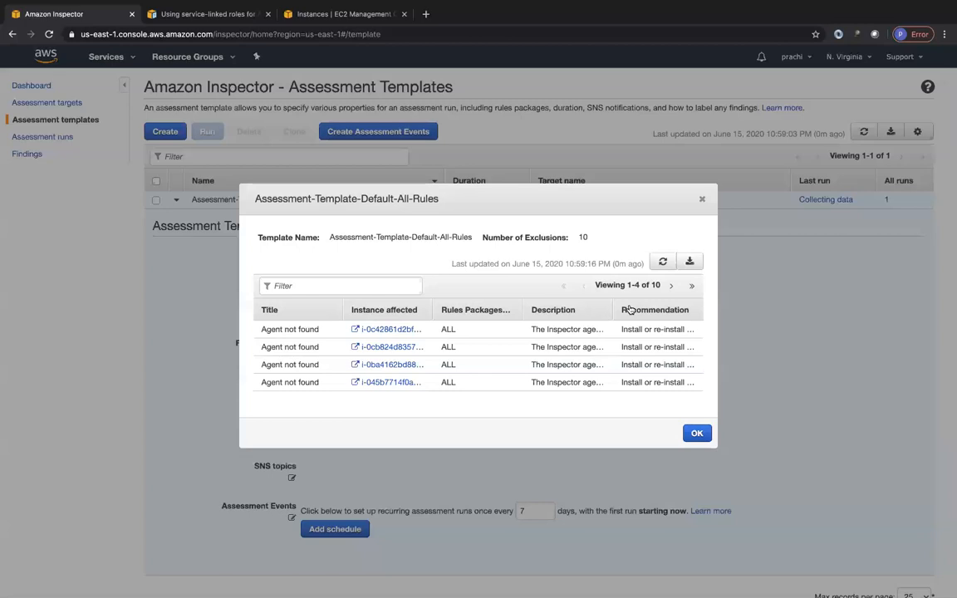
click(701, 198)
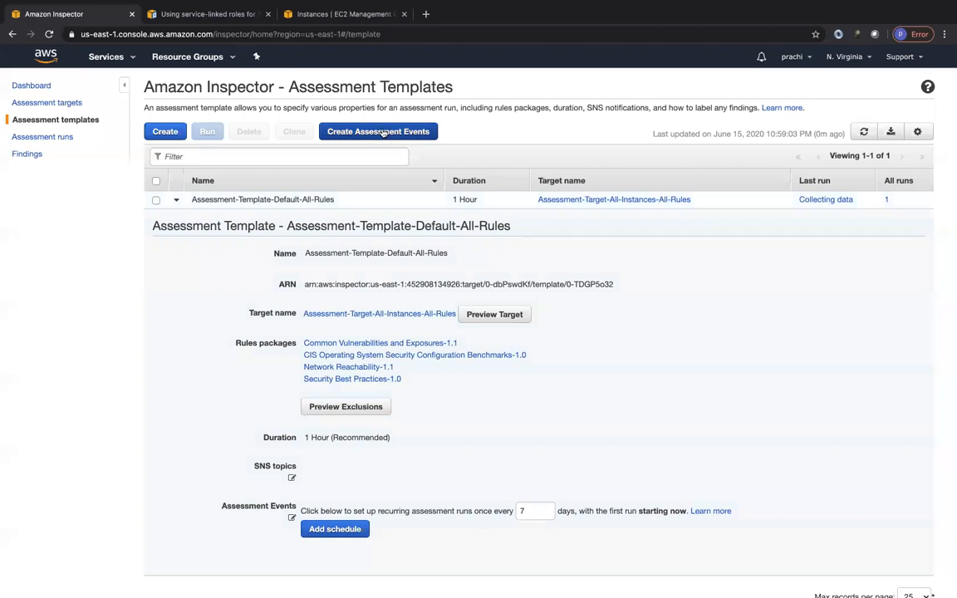
Step: Open Assessment-Target-All-Instances-All-Rules for editing to review its instance and agent options, and leave without saving
click(37, 103)
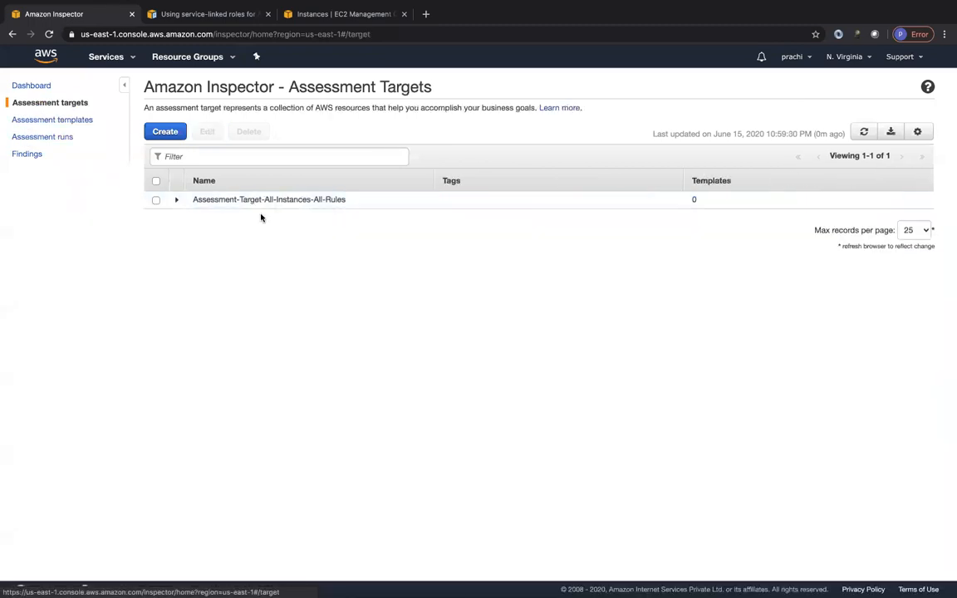
click(156, 200)
click(203, 133)
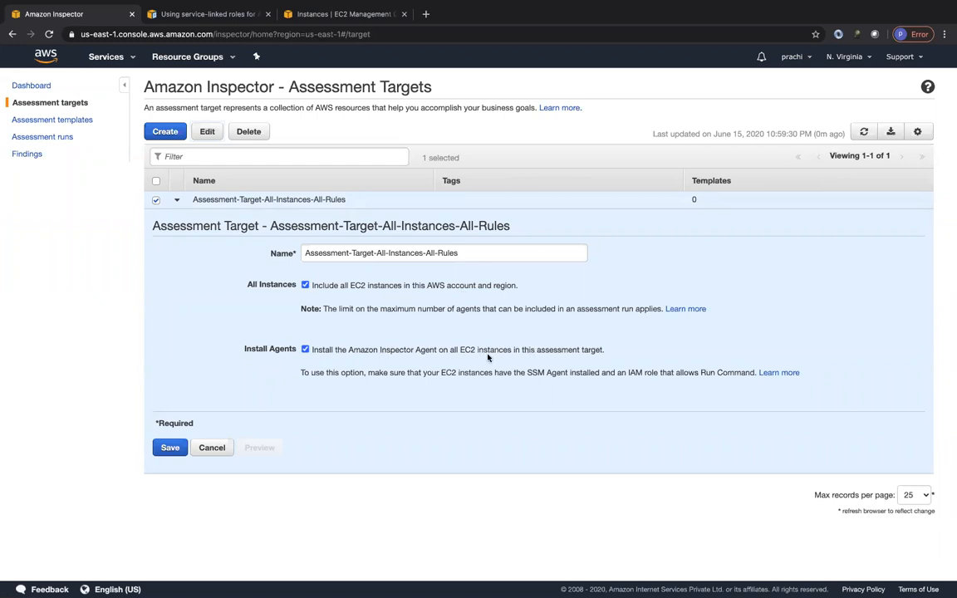
click(212, 448)
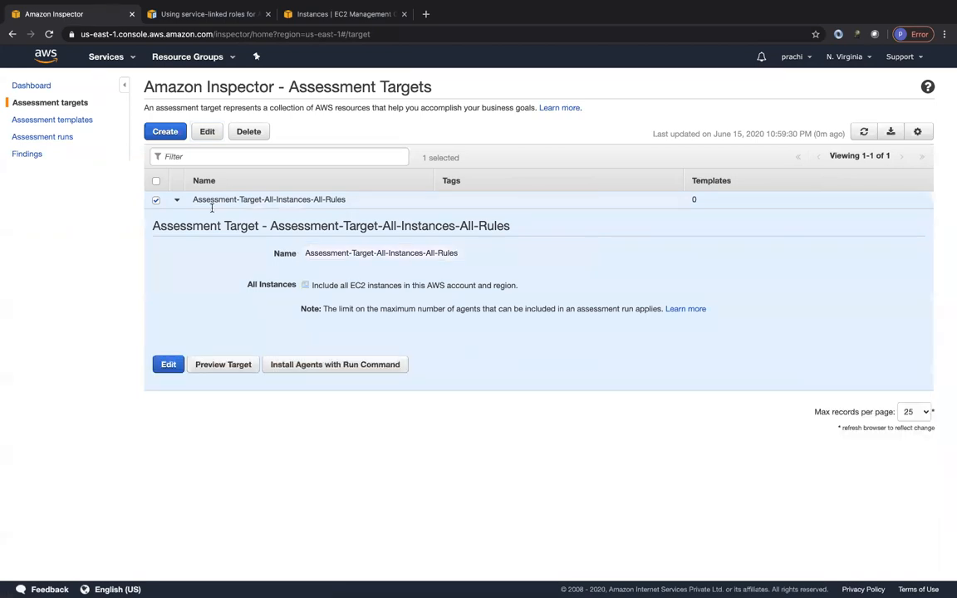
Step: Open a blank assessment template, examine its fields and the available rules packages, and discard it
click(51, 122)
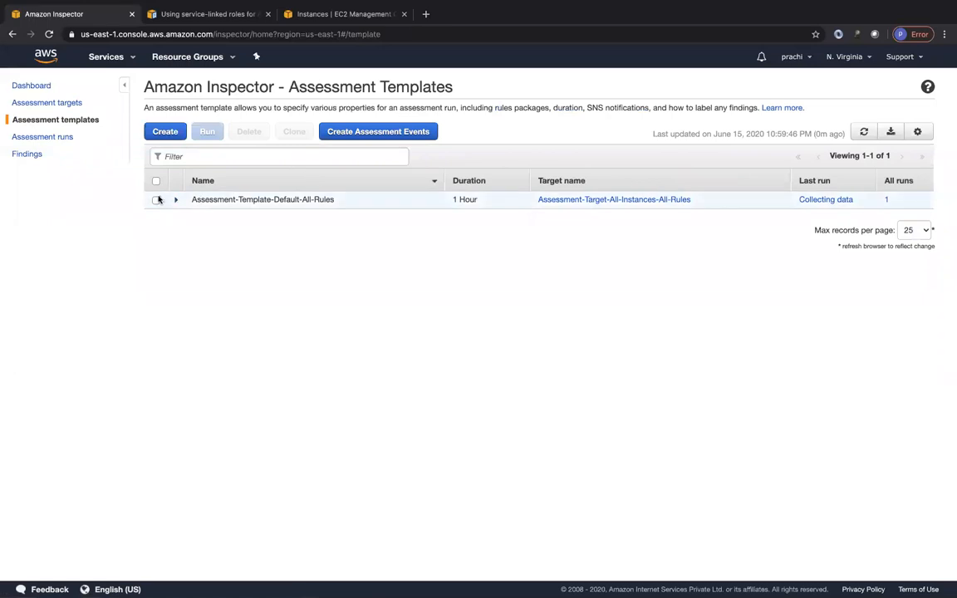
click(155, 200)
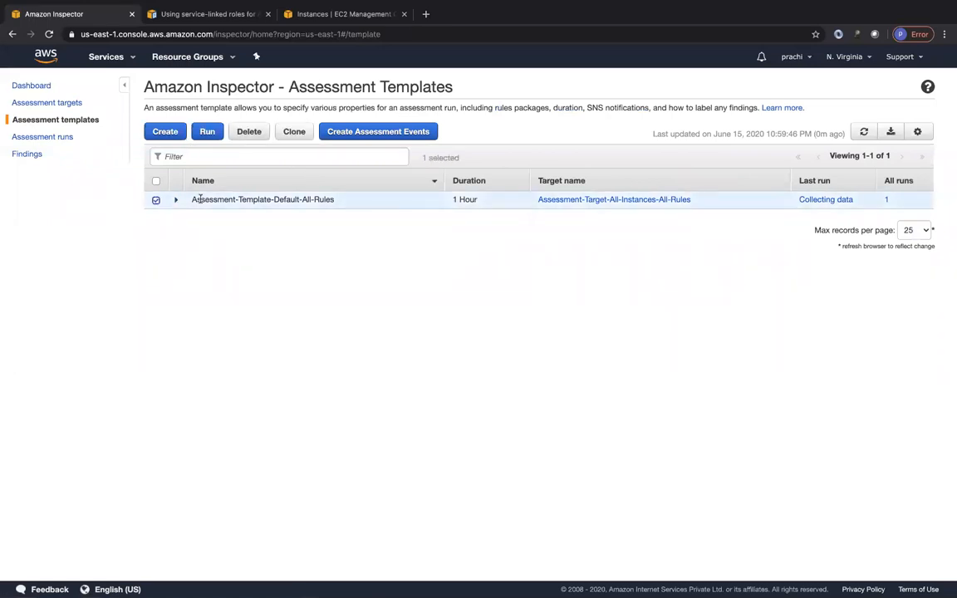
click(164, 133)
scroll(314, 328, down, 2)
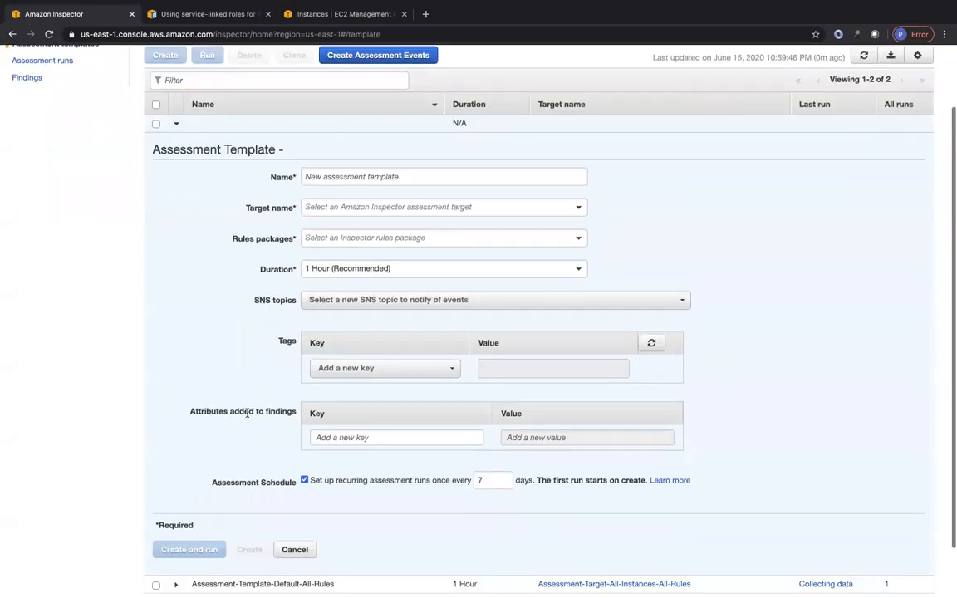
click(350, 239)
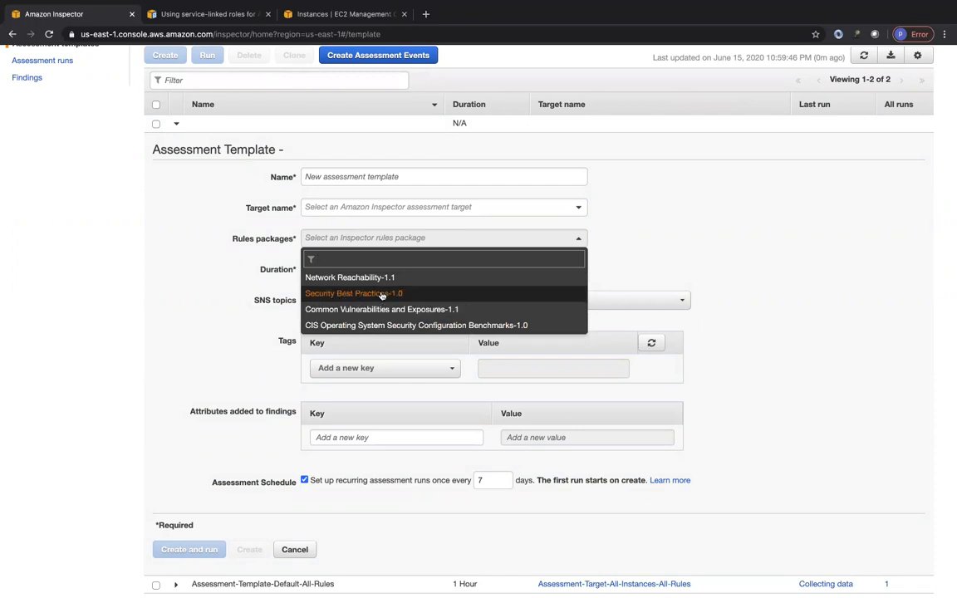
click(169, 304)
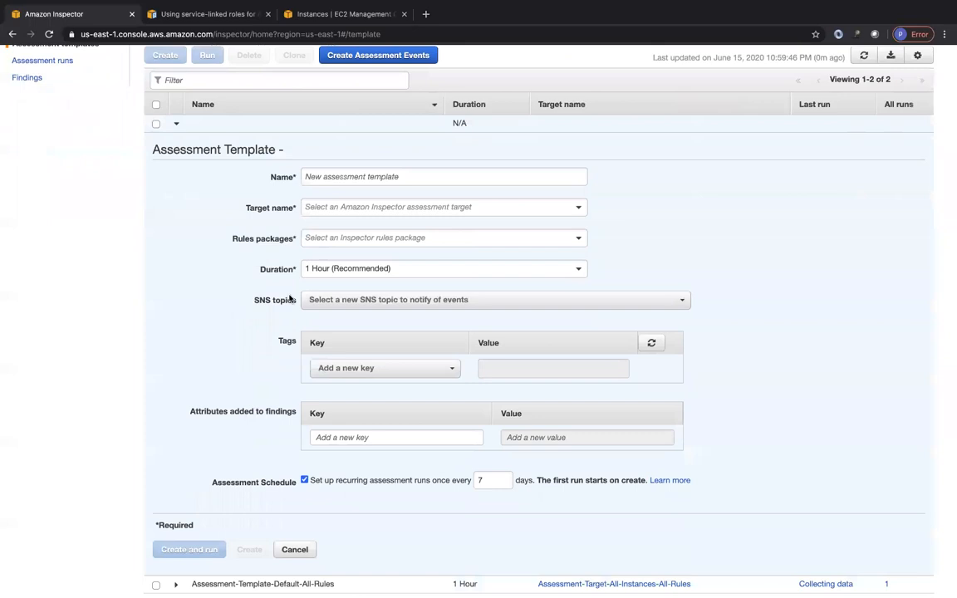
click(323, 239)
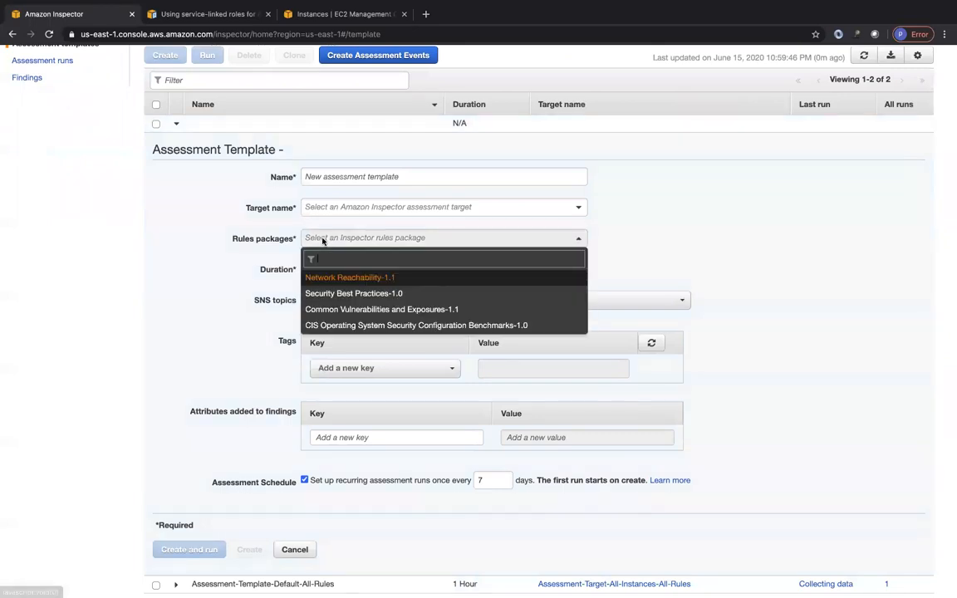
click(197, 303)
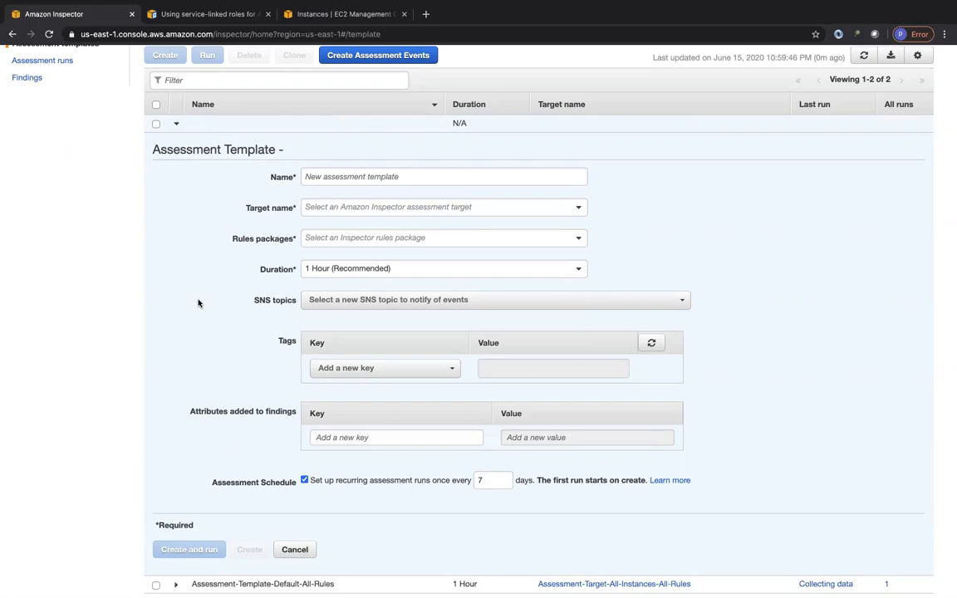
click(294, 549)
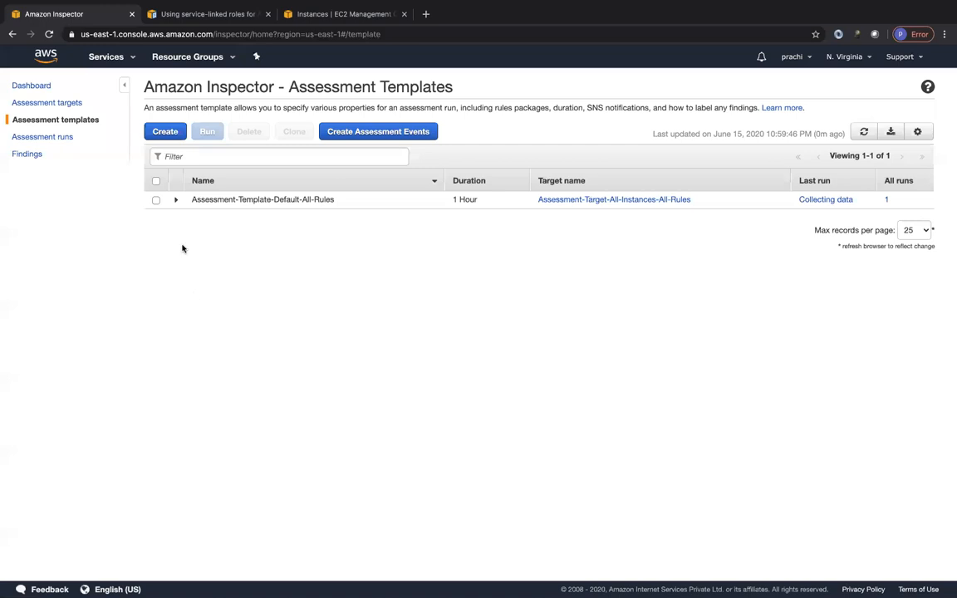
Step: Check the assessment run's exclusions against the EC2 instances by clearing the inspector-ec2-instance filter to list all instances
click(48, 136)
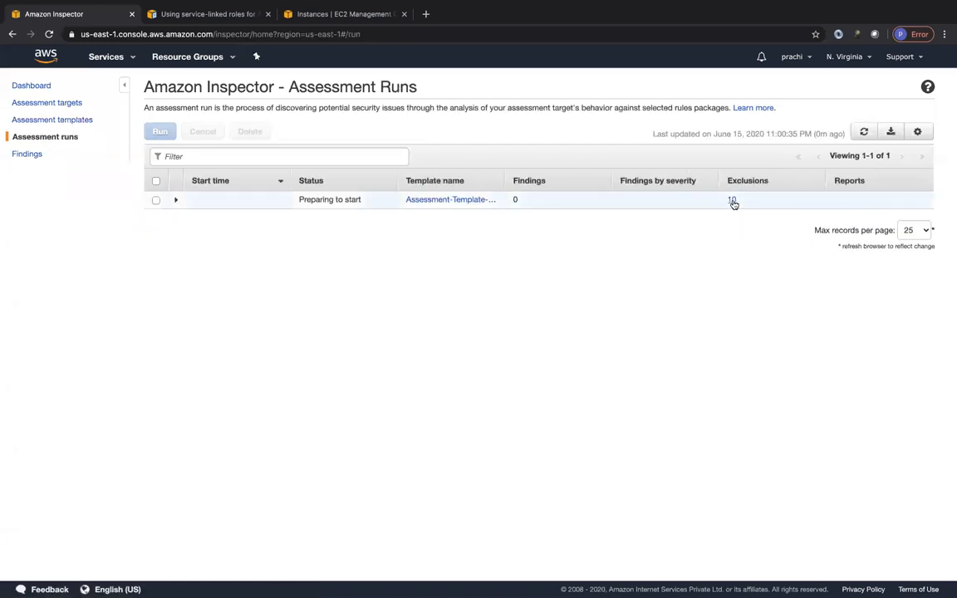
click(316, 17)
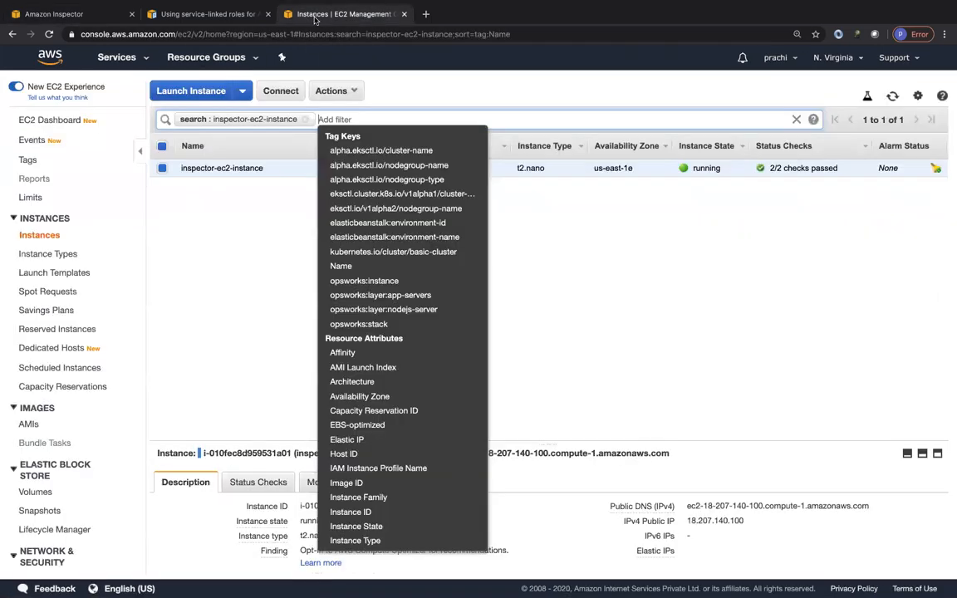
click(581, 209)
click(304, 119)
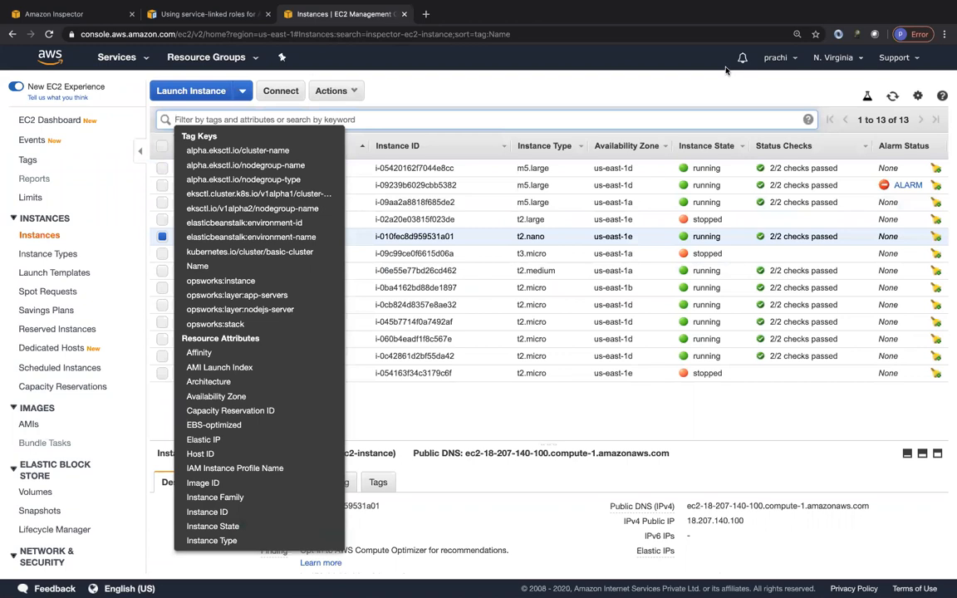
click(609, 92)
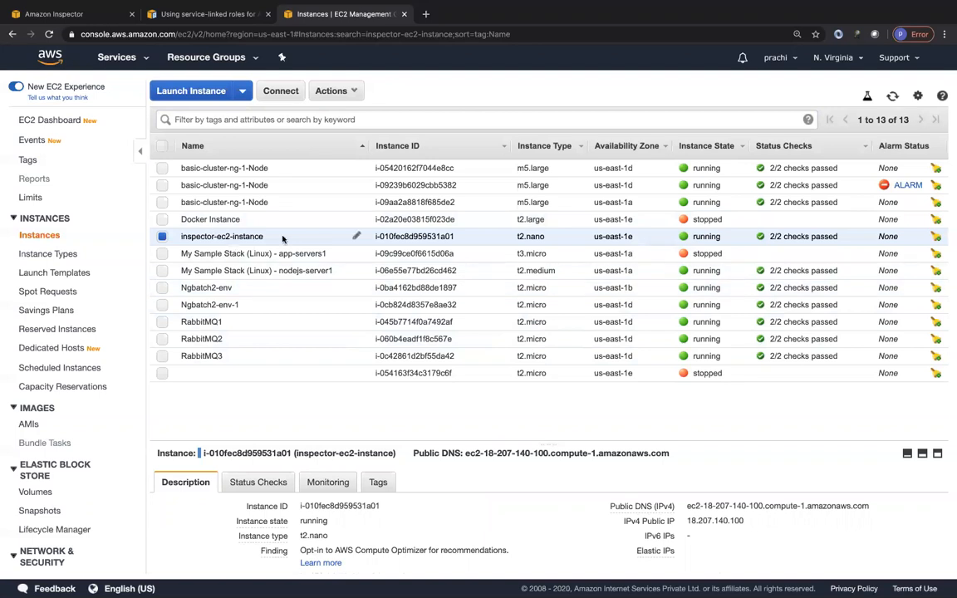
Step: Expand the assessment run's details in Amazon Inspector and open the documentation for its CIS Operating System Security Configuration Benchmarks-1.0 rules package
click(53, 14)
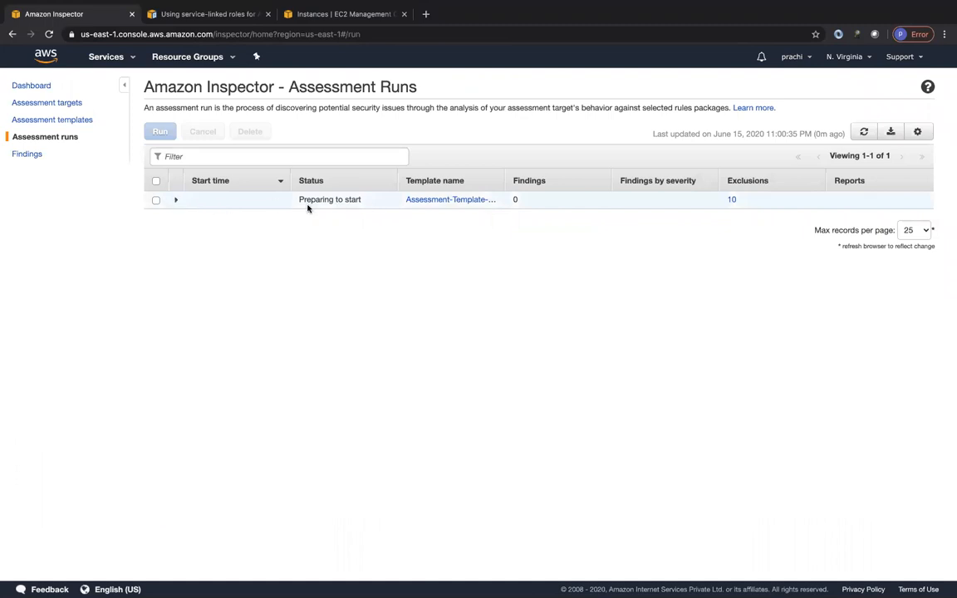
click(175, 200)
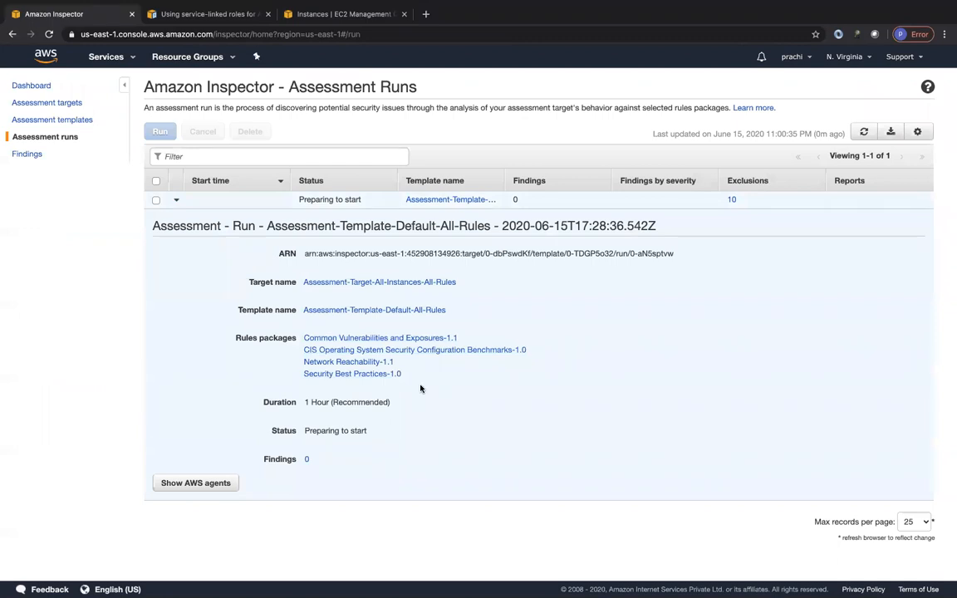
click(340, 350)
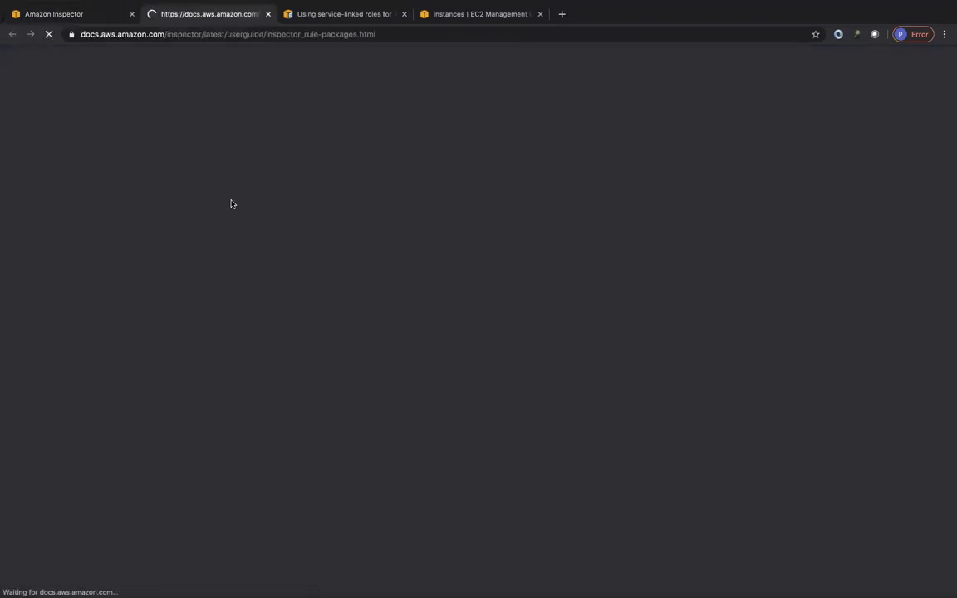
scroll(430, 317, down, 3)
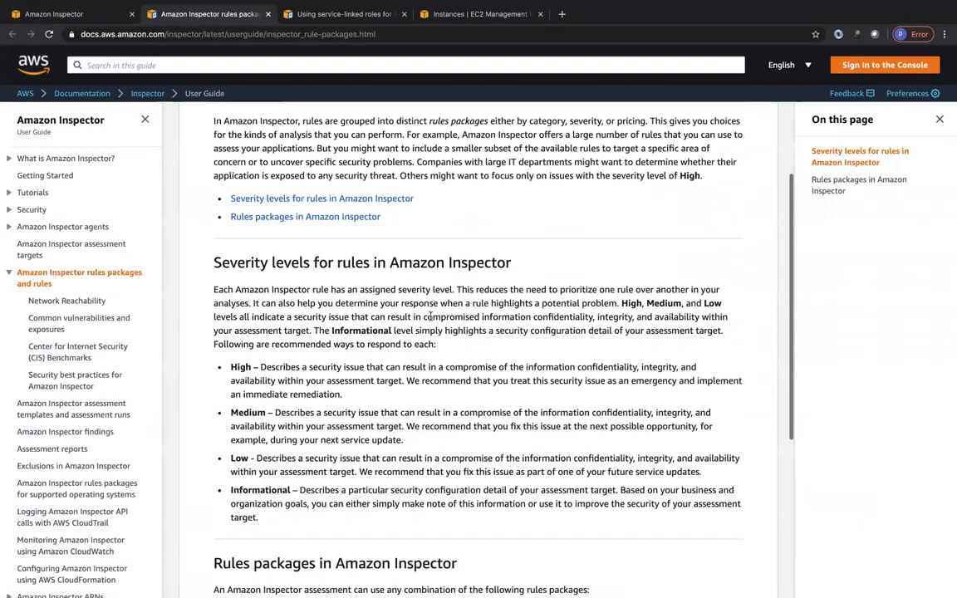
scroll(430, 316, up, 3)
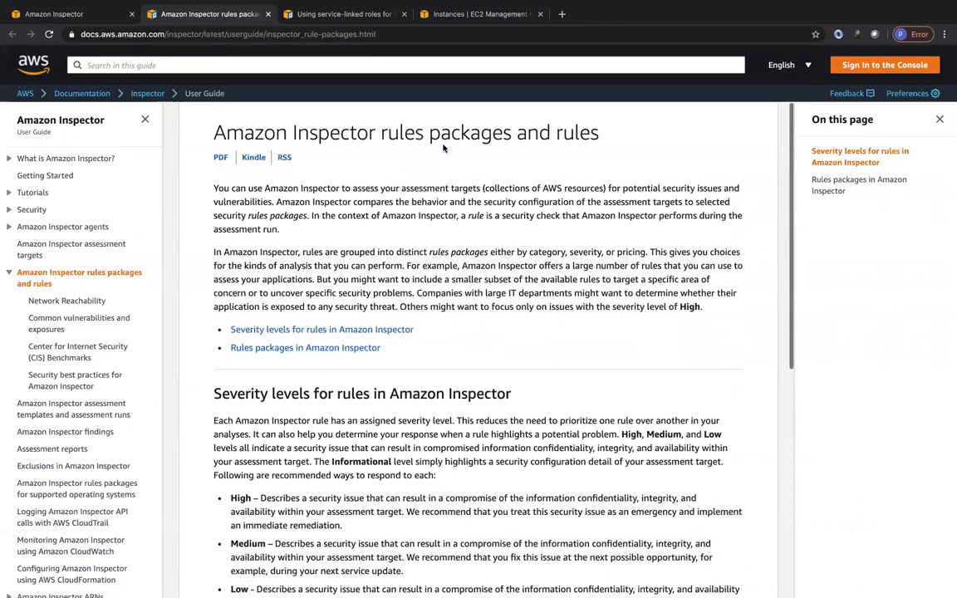
Step: Go to the documentation's rules packages section and read the Center for Internet Security (CIS) Benchmarks page
click(378, 349)
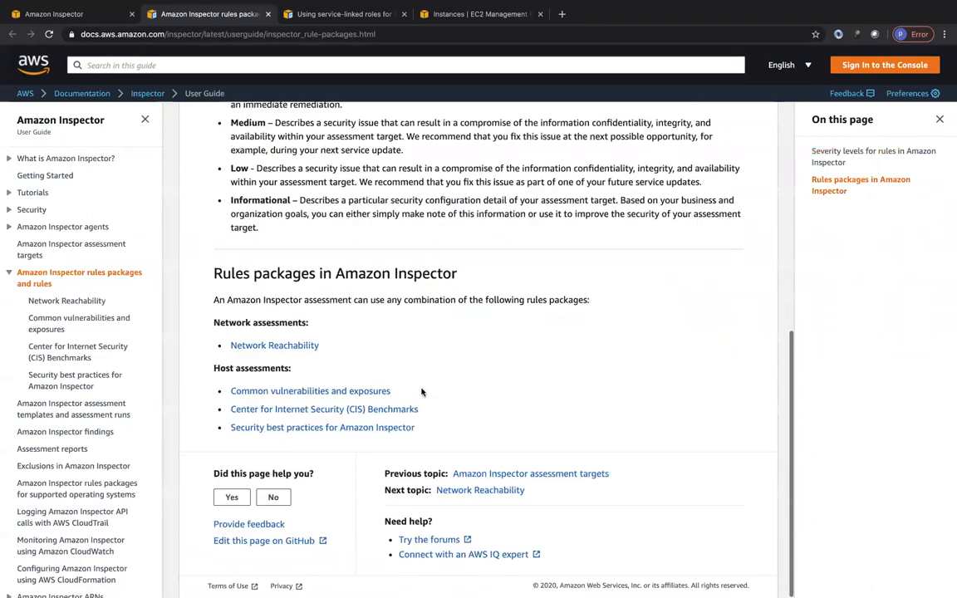
click(297, 409)
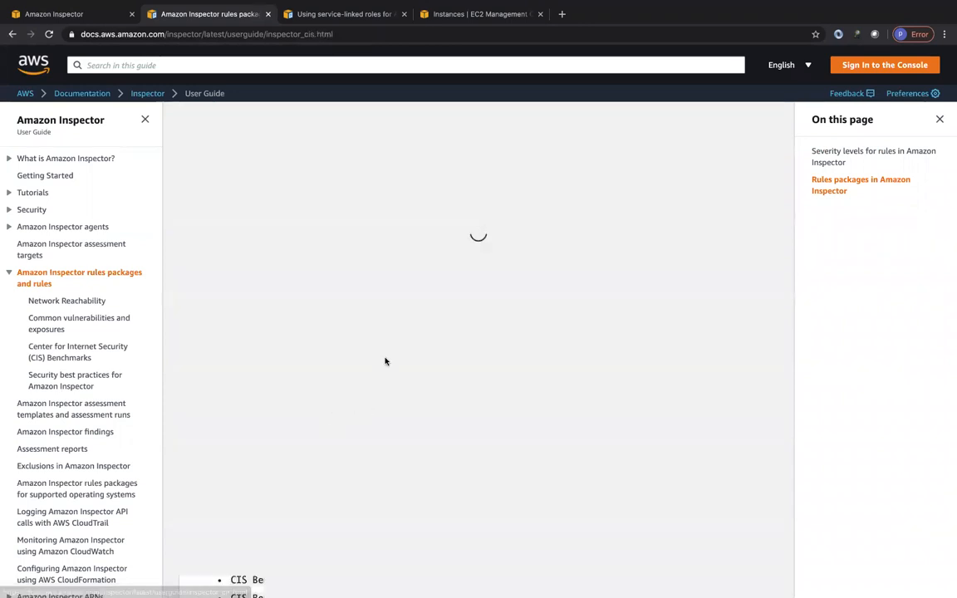
scroll(358, 374, down, 5)
scroll(357, 371, down, 2)
scroll(355, 367, up, 8)
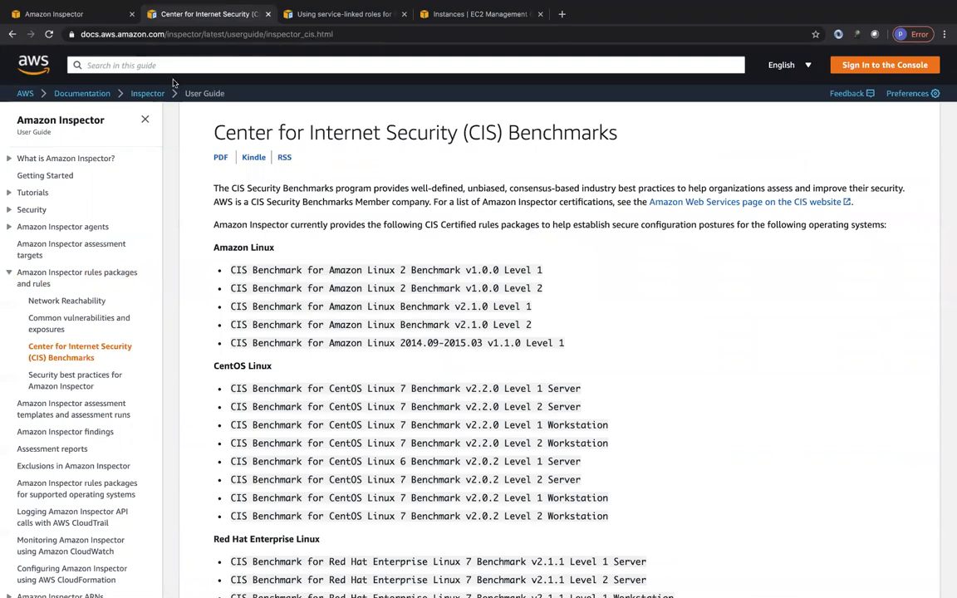
Step: Return to the assessment run's details in Amazon Inspector and check its duration and status
click(81, 14)
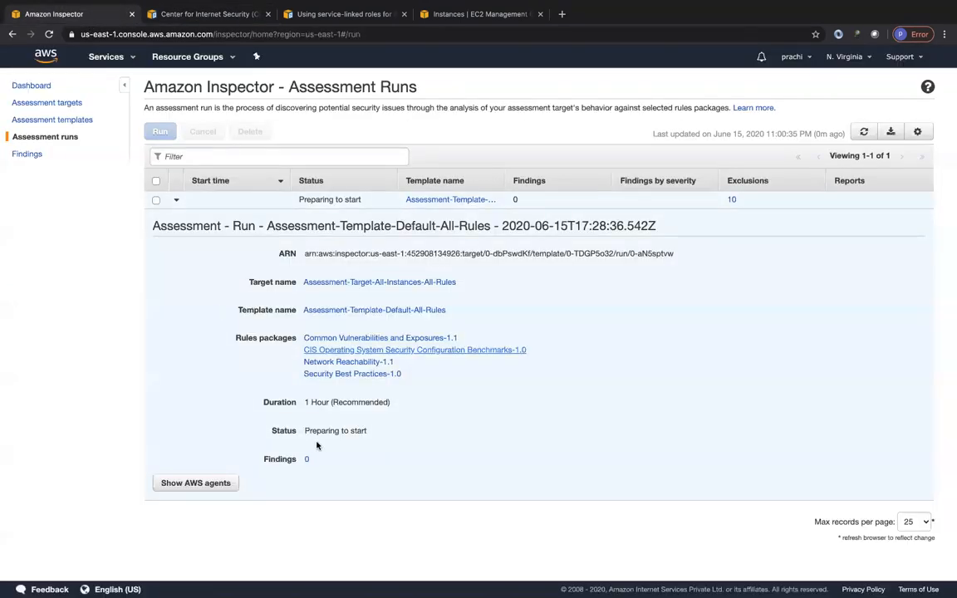
drag(304, 402, 397, 402)
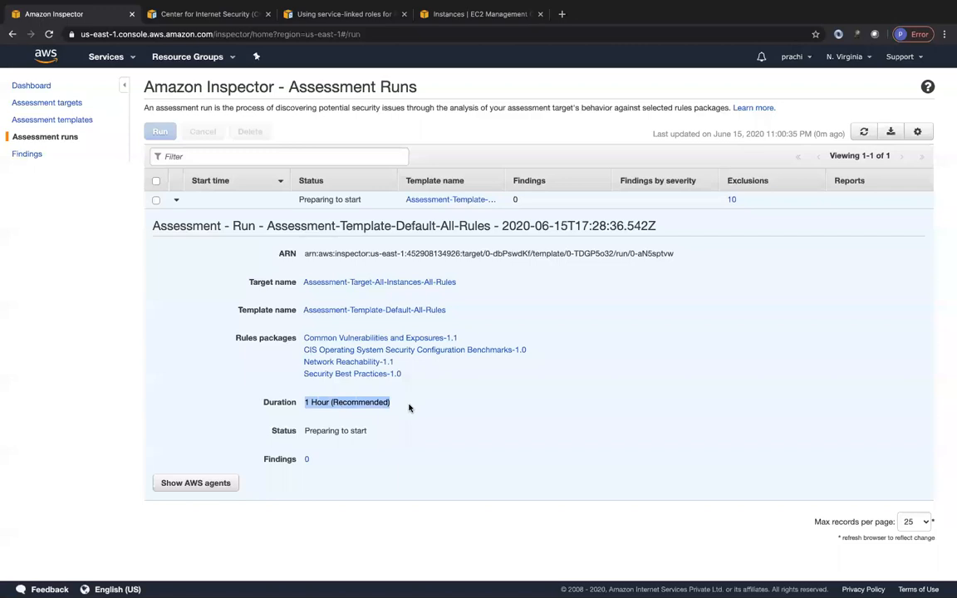
drag(305, 430, 399, 433)
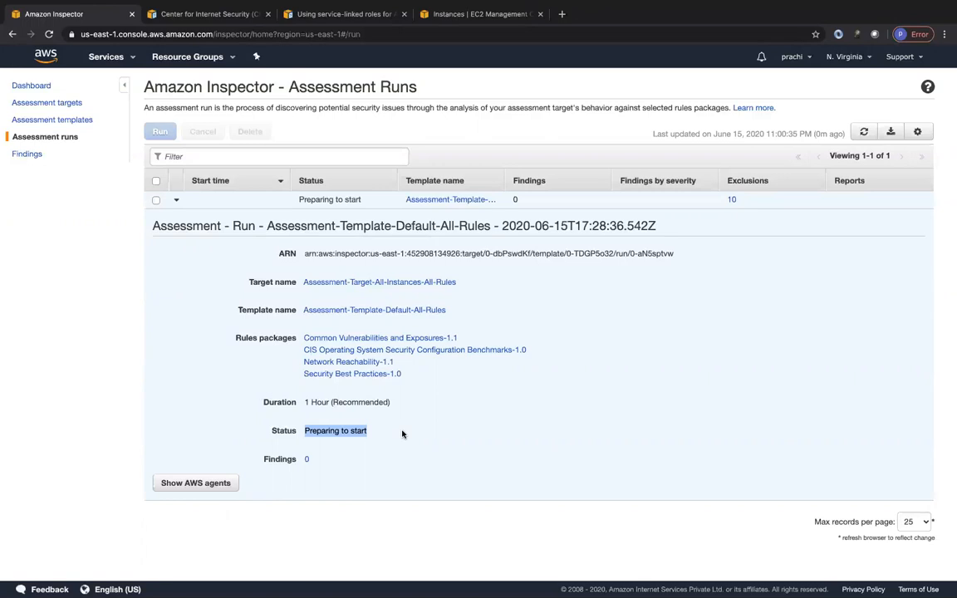
Step: Open the Amazon Inspector findings and look through the full list of all severities
click(25, 154)
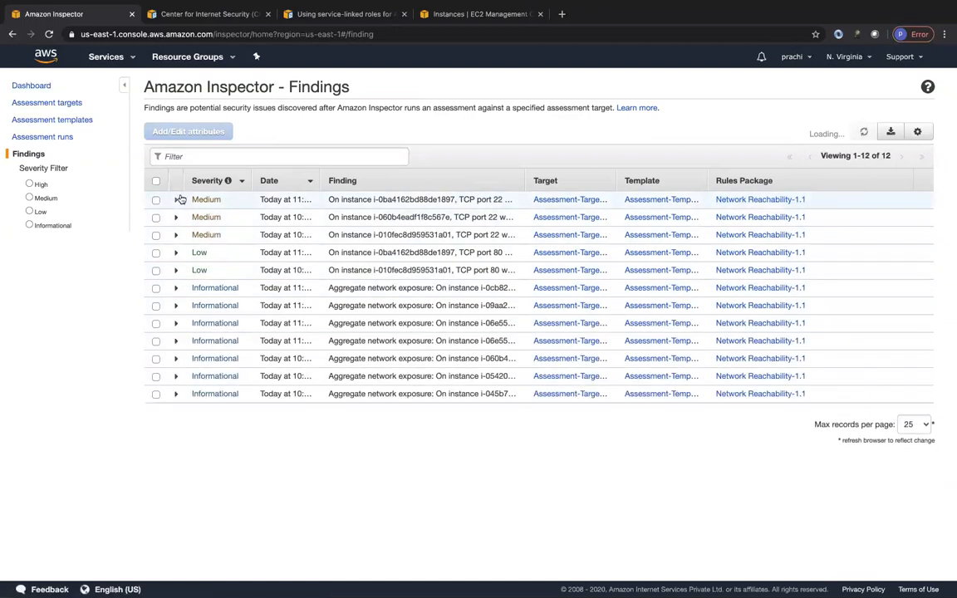
click(177, 200)
click(177, 200)
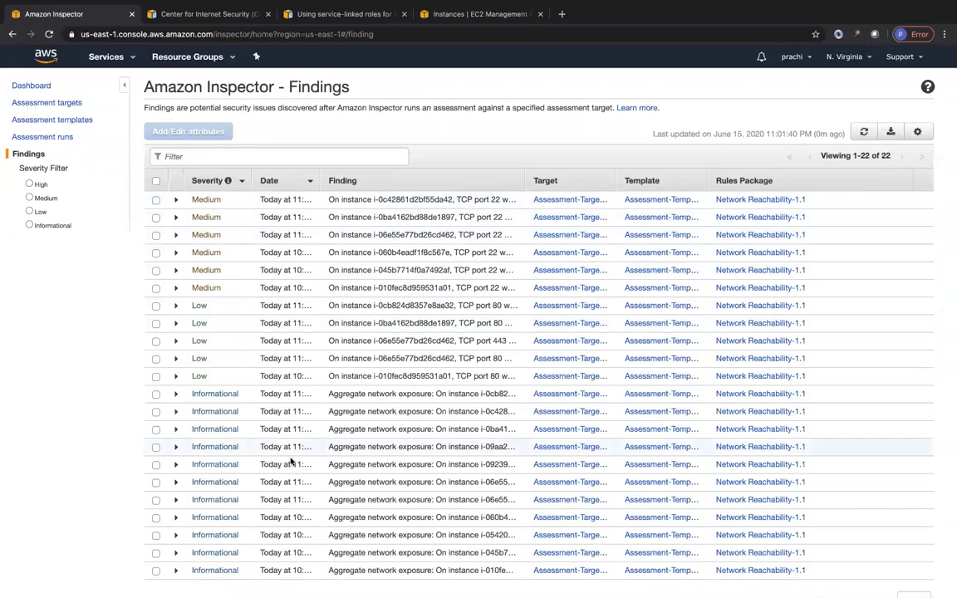
scroll(290, 458, down, 3)
scroll(241, 366, up, 3)
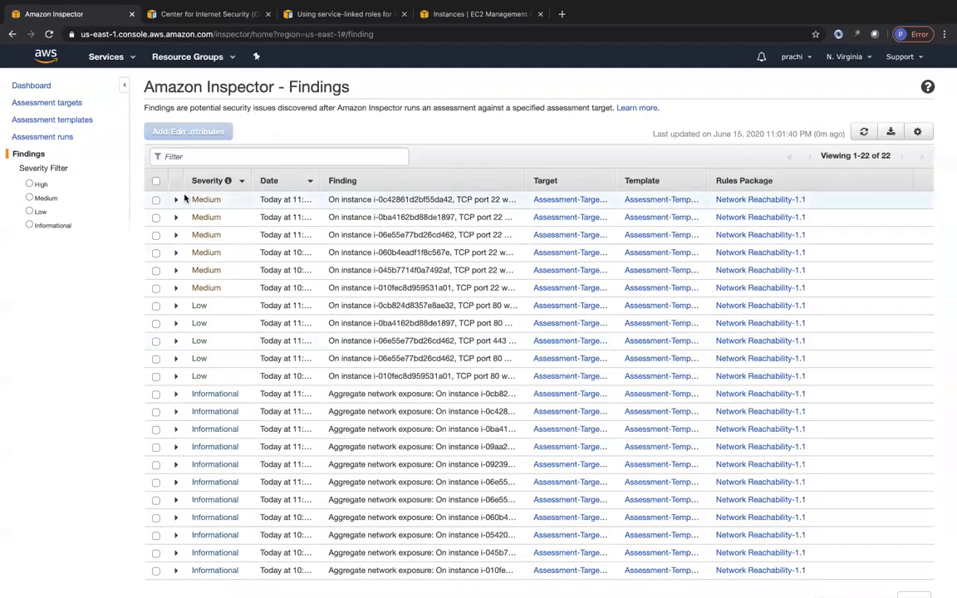
Step: Expand the first Medium finding, read its description and recommendation, and collapse it
click(176, 200)
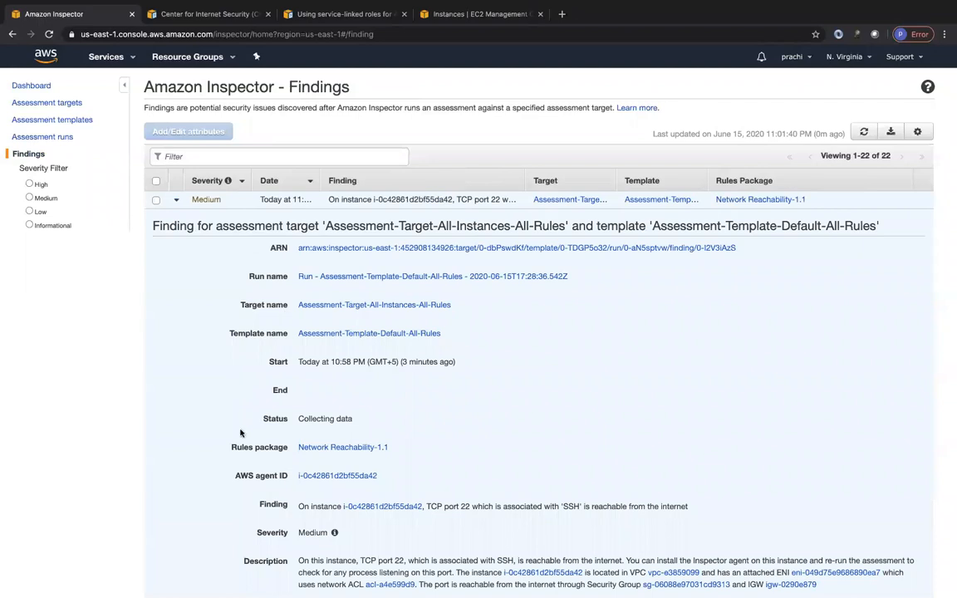
scroll(241, 415, down, 3)
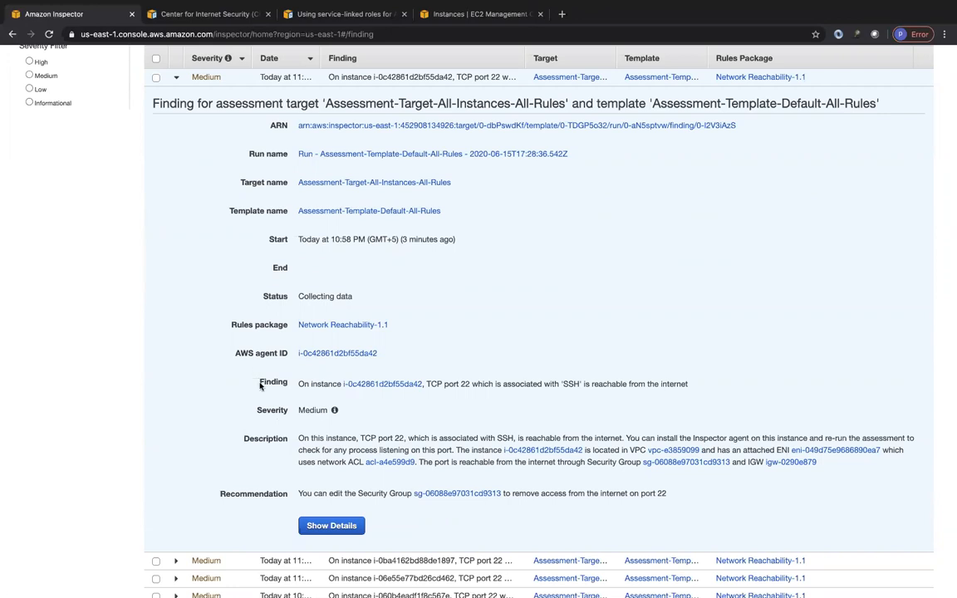
scroll(228, 304, up, 3)
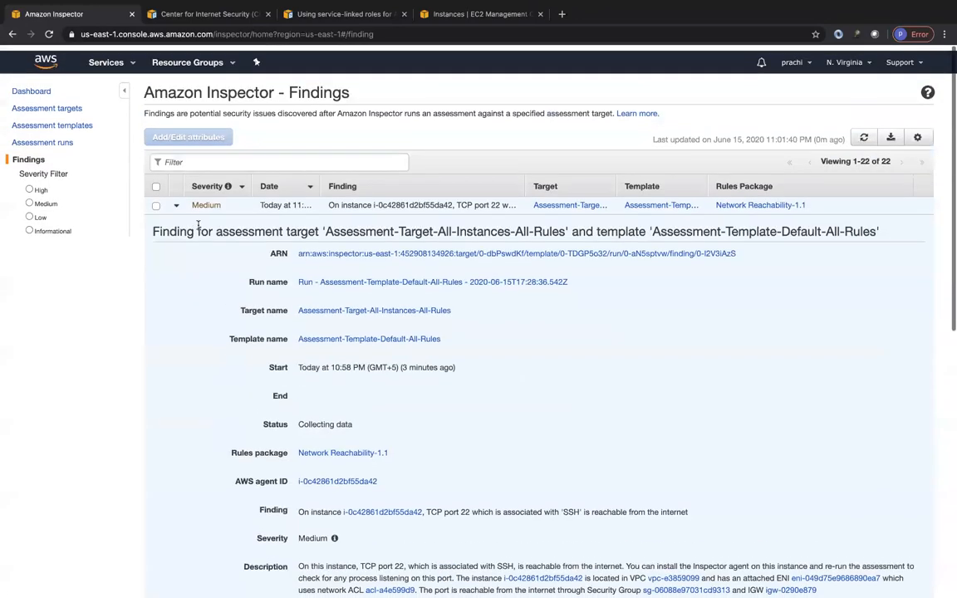
click(176, 201)
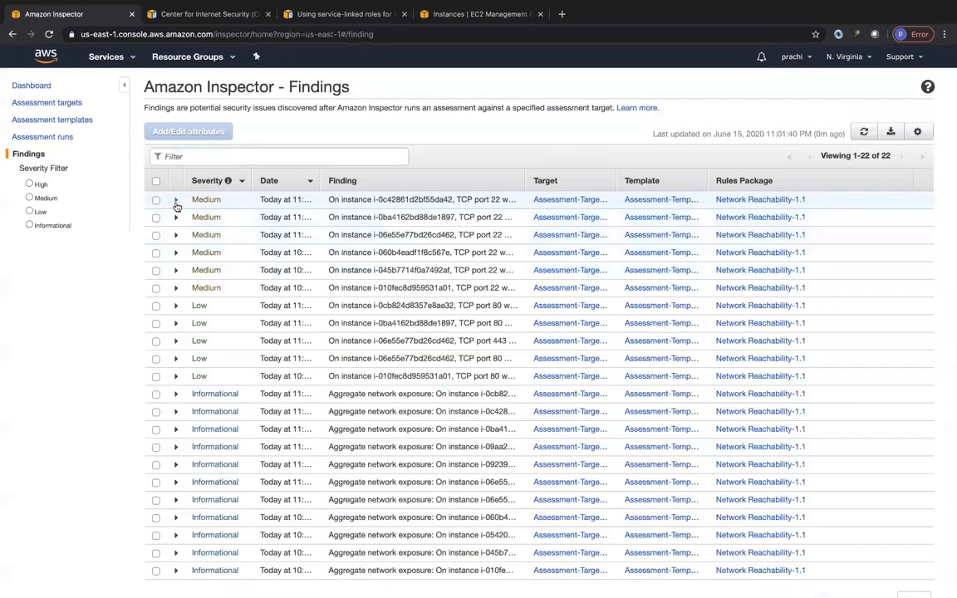
Step: Filter the findings by High and by Medium severity, and read the details of the second Medium finding
click(29, 184)
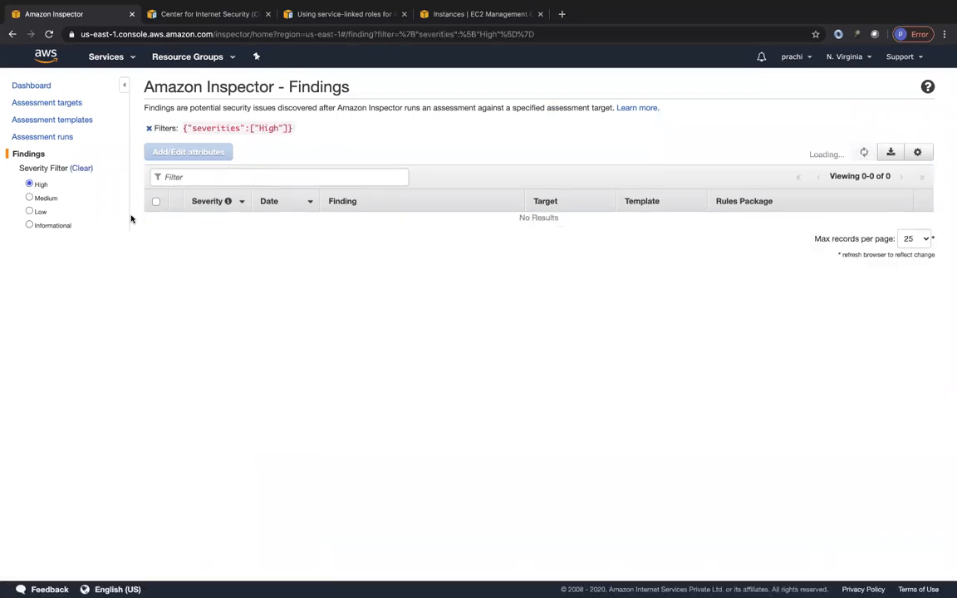
click(29, 198)
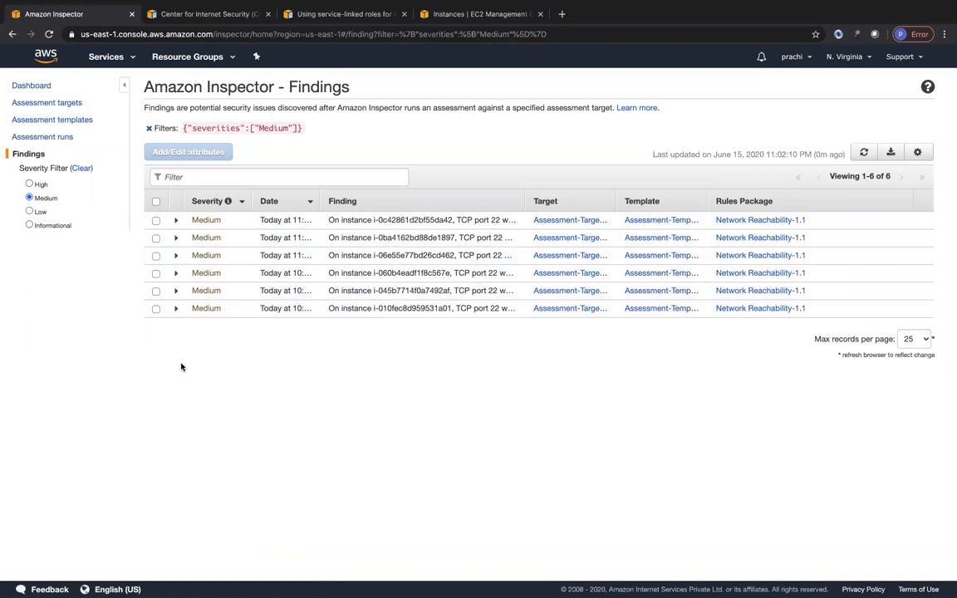
click(175, 239)
scroll(370, 440, down, 5)
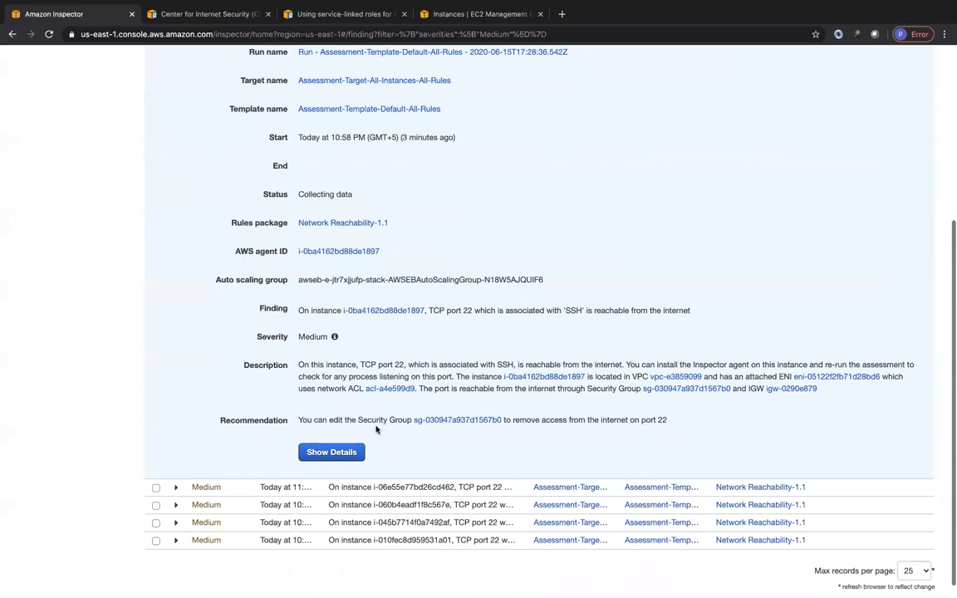
scroll(327, 318, up, 5)
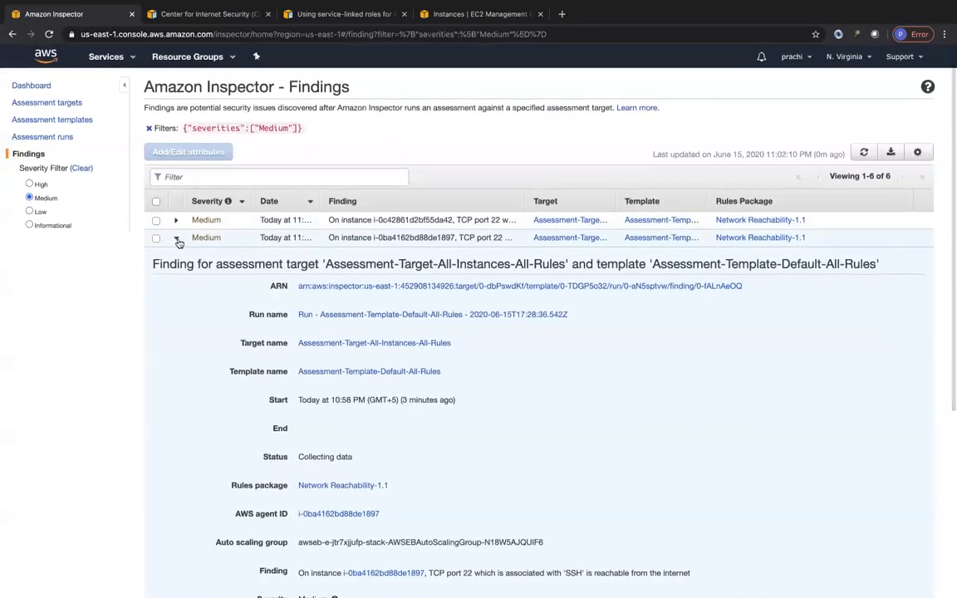
click(176, 238)
Step: Read the description and recommendation of the third Medium finding, and collapse its details
click(175, 255)
scroll(436, 440, down, 3)
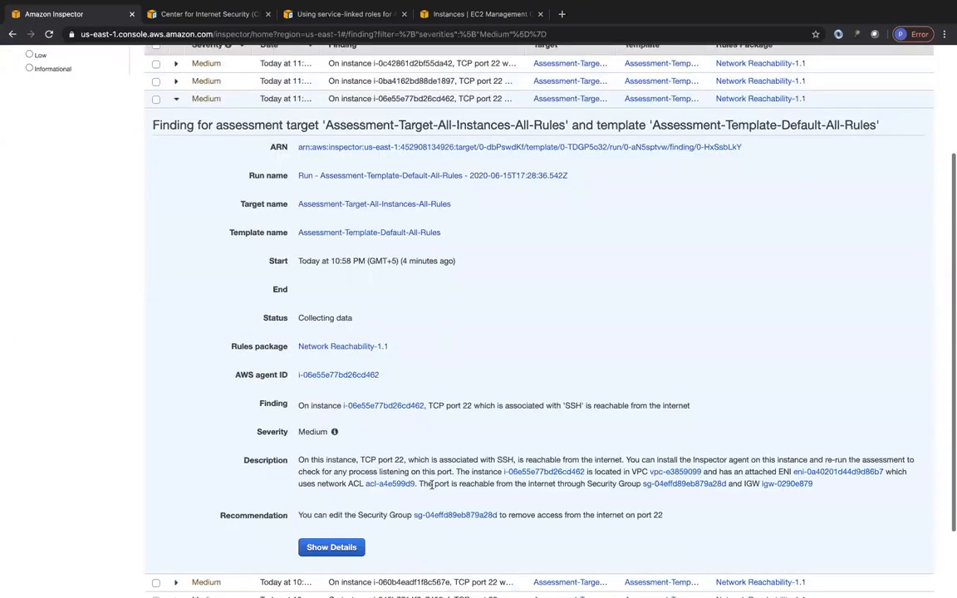
scroll(380, 421, up, 1)
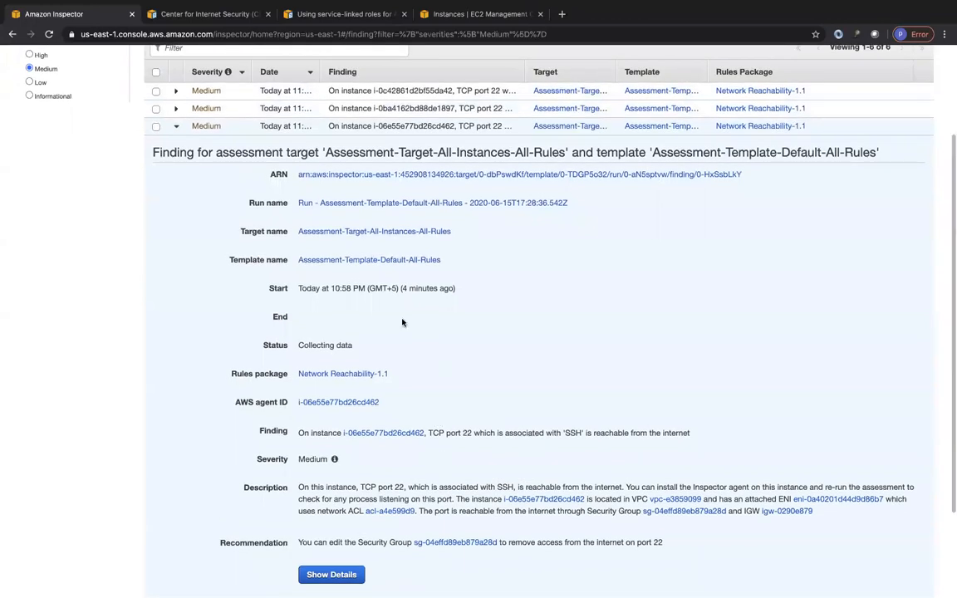
scroll(216, 208, up, 1)
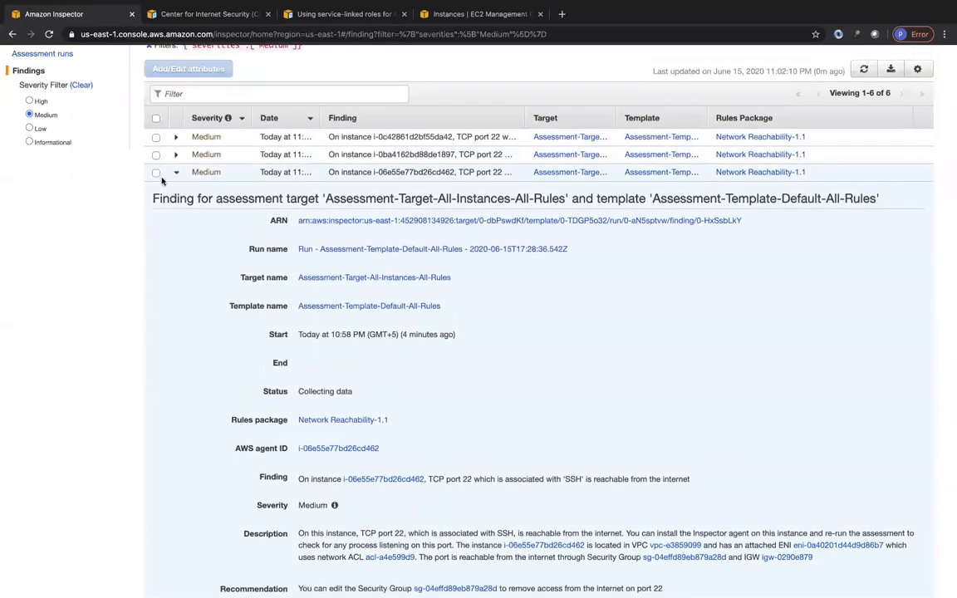
click(175, 174)
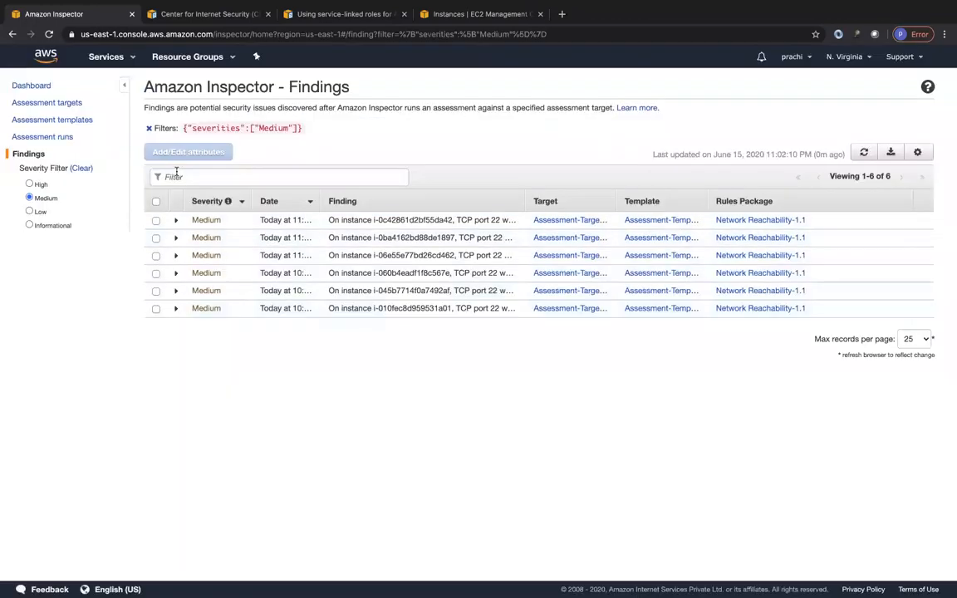
Step: Read the description and recommendation of the fifth Medium finding, and collapse its details
click(175, 290)
scroll(338, 474, down, 5)
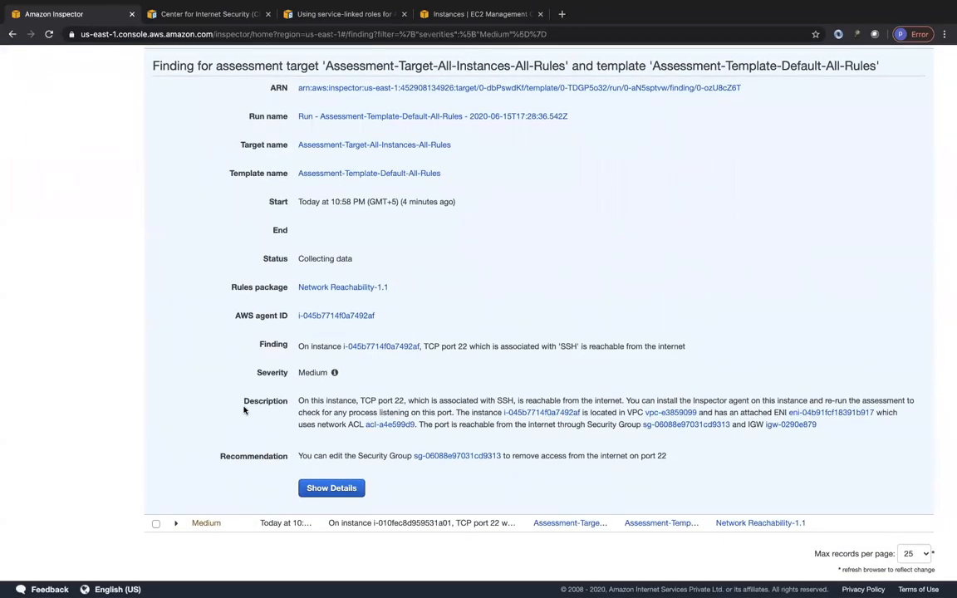
scroll(245, 410, up, 5)
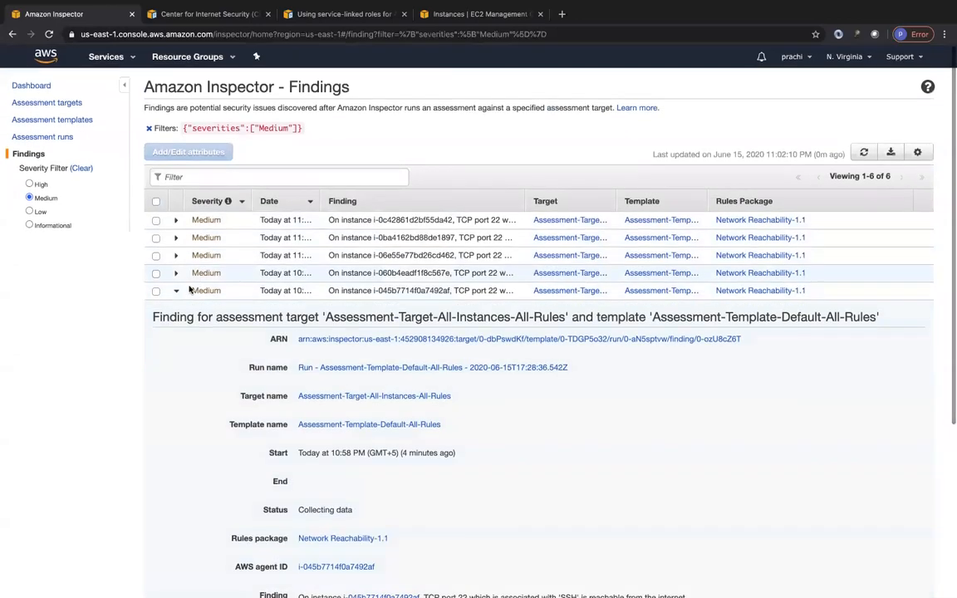
click(175, 290)
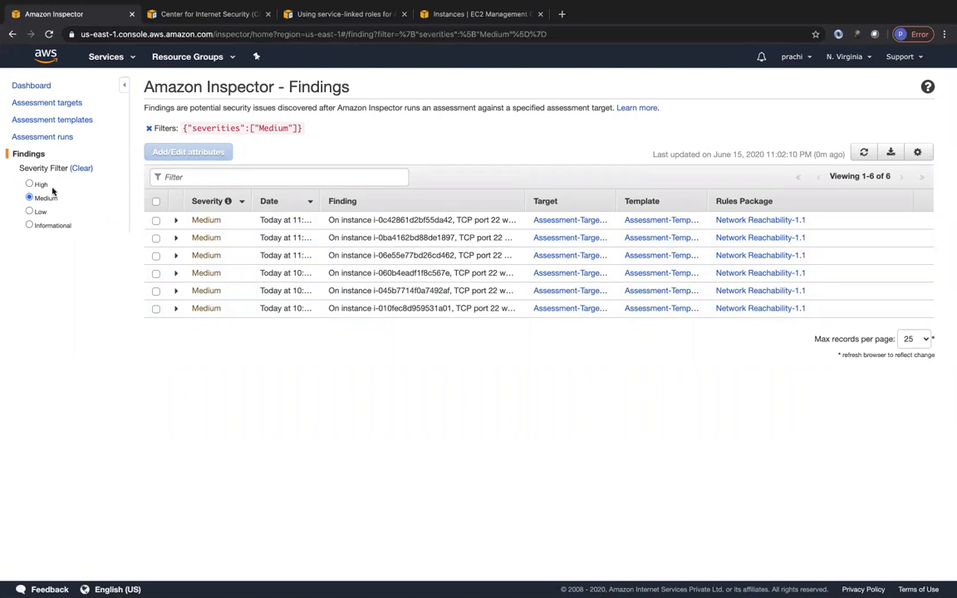
Step: Show the findings of all severities again, review the CSV export options for all or visible columns, and dismiss the export dialog
click(29, 155)
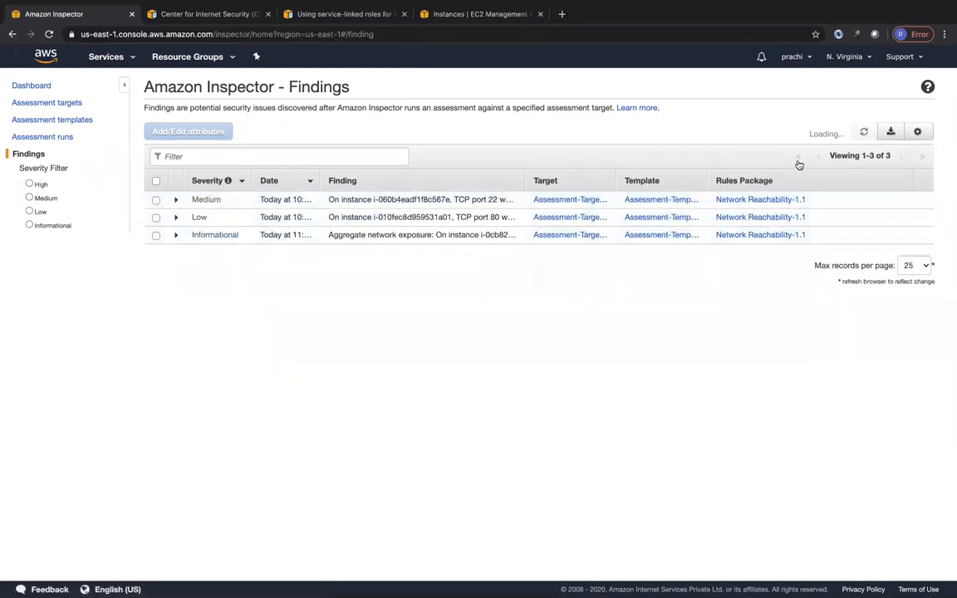
click(892, 133)
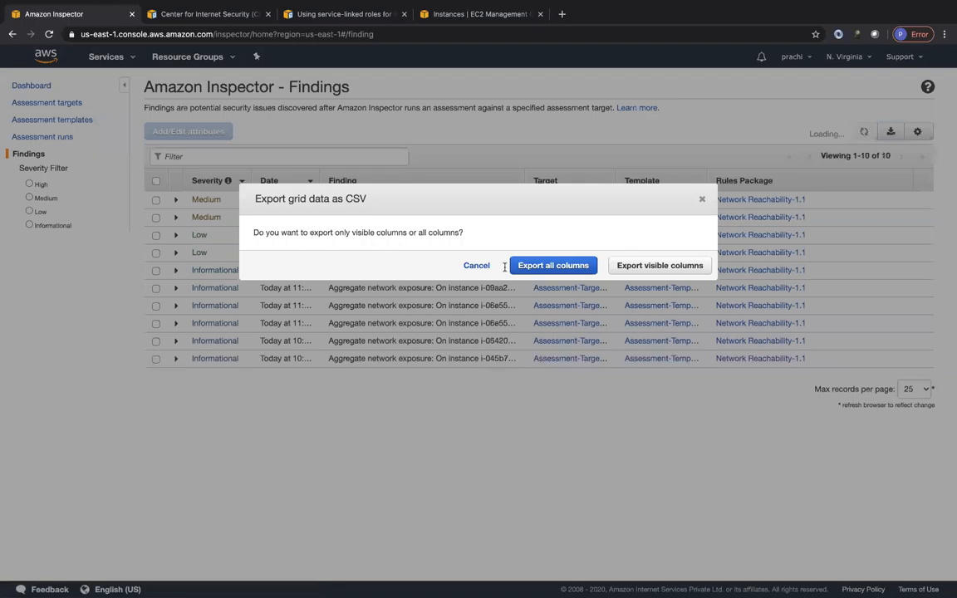
click(523, 265)
click(658, 265)
click(551, 265)
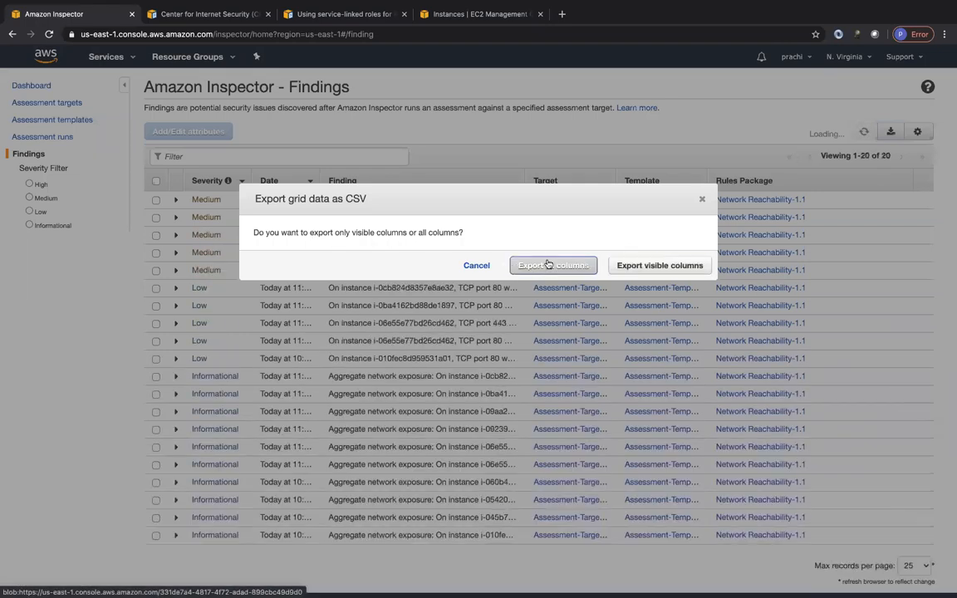
click(701, 198)
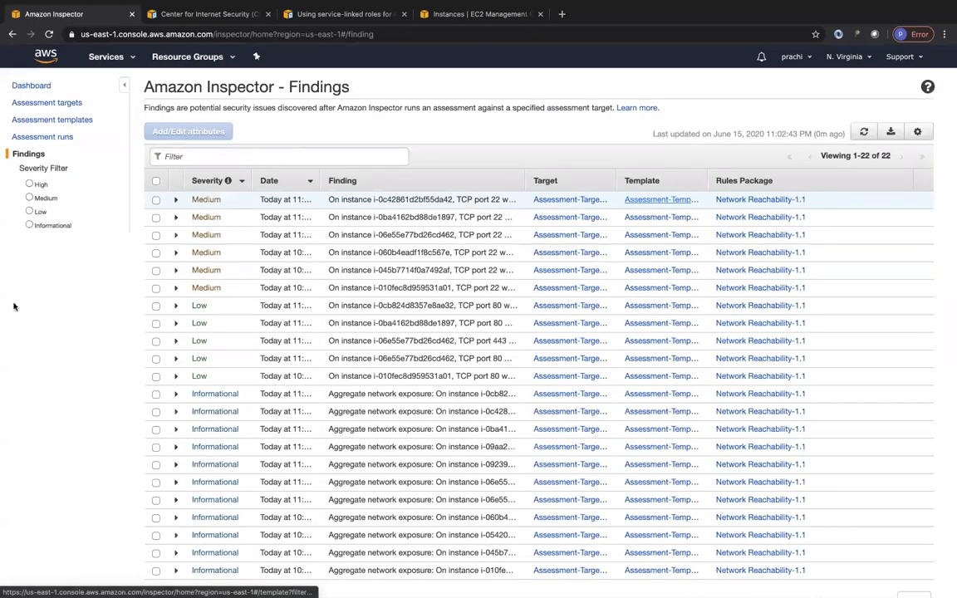